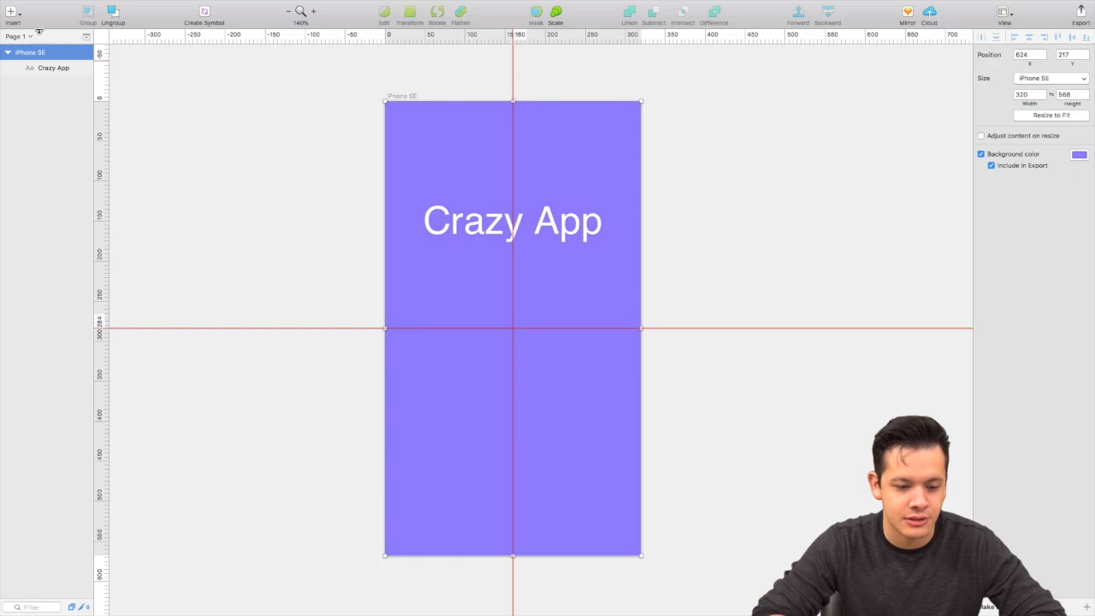
- Draw a rounded rectangle about 154 by 34 below the Crazy App title, centred on the vertical guide
left_click(12, 15)
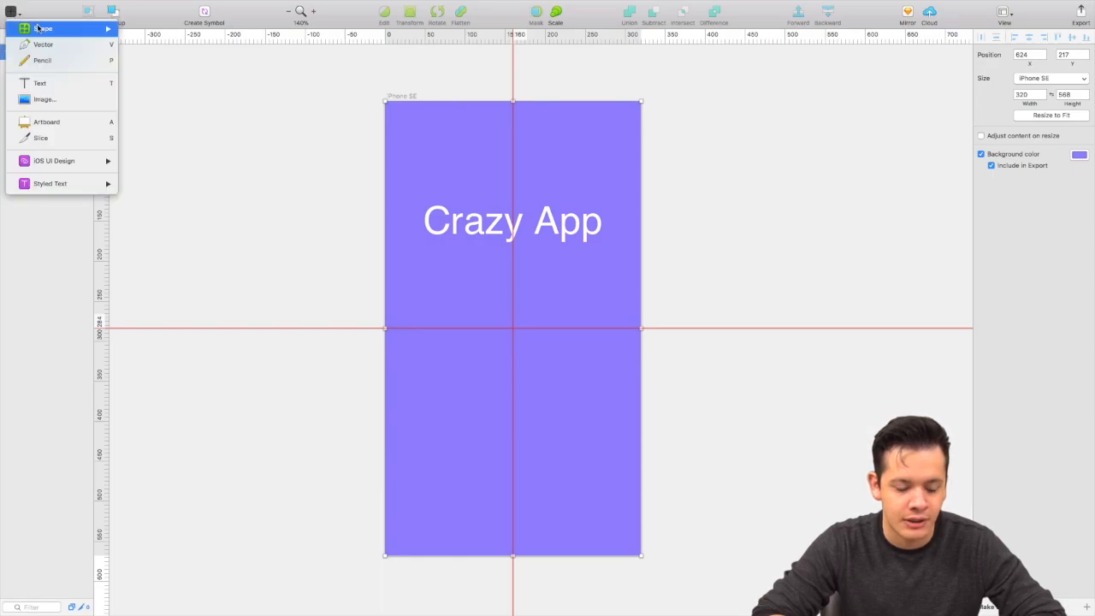
mouse_move(38, 28)
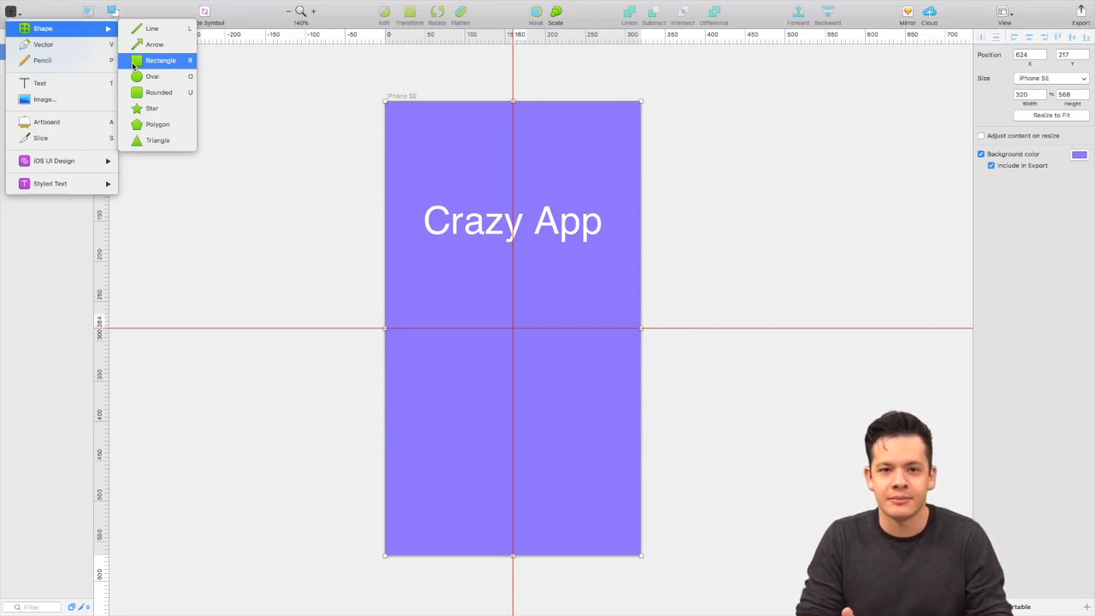
left_click(172, 94)
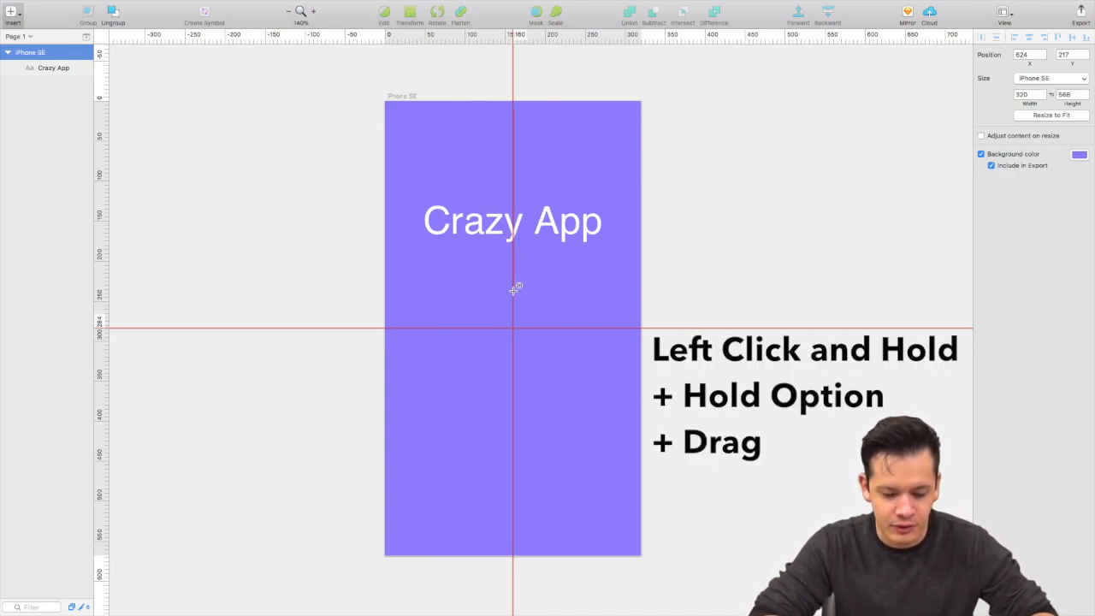
mouse_move(514, 290)
left_mouse_down()
mouse_move(609, 302)
mouse_move(574, 305)
left_mouse_up()
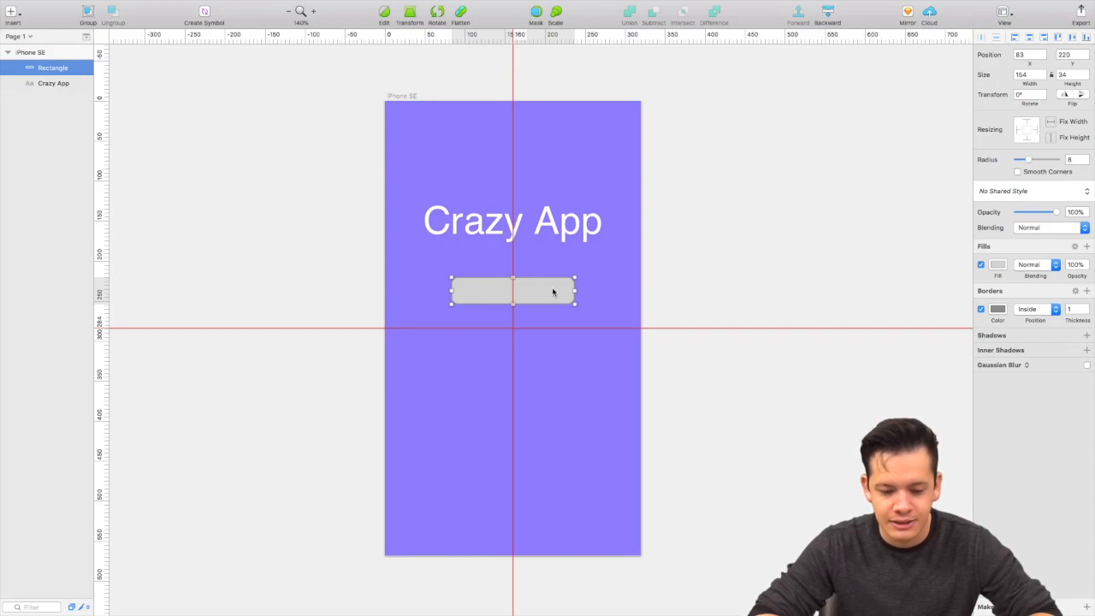
- Turn off the border of the rounded rectangle below the title
scroll(553, 292, "up", 5)
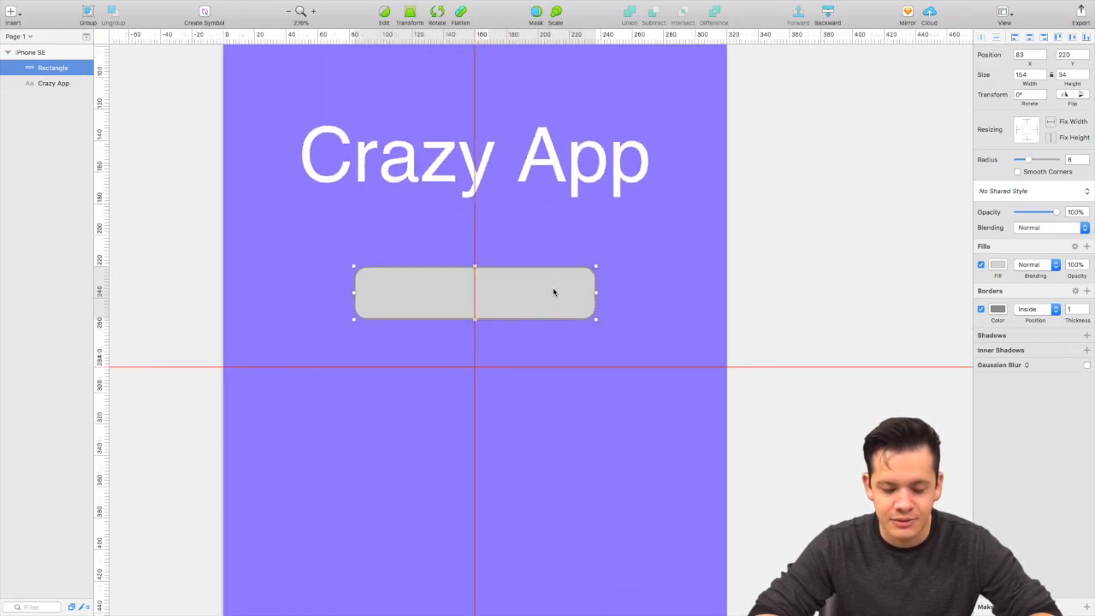
scroll(553, 292, "up", 2)
scroll(553, 291, "left", 2)
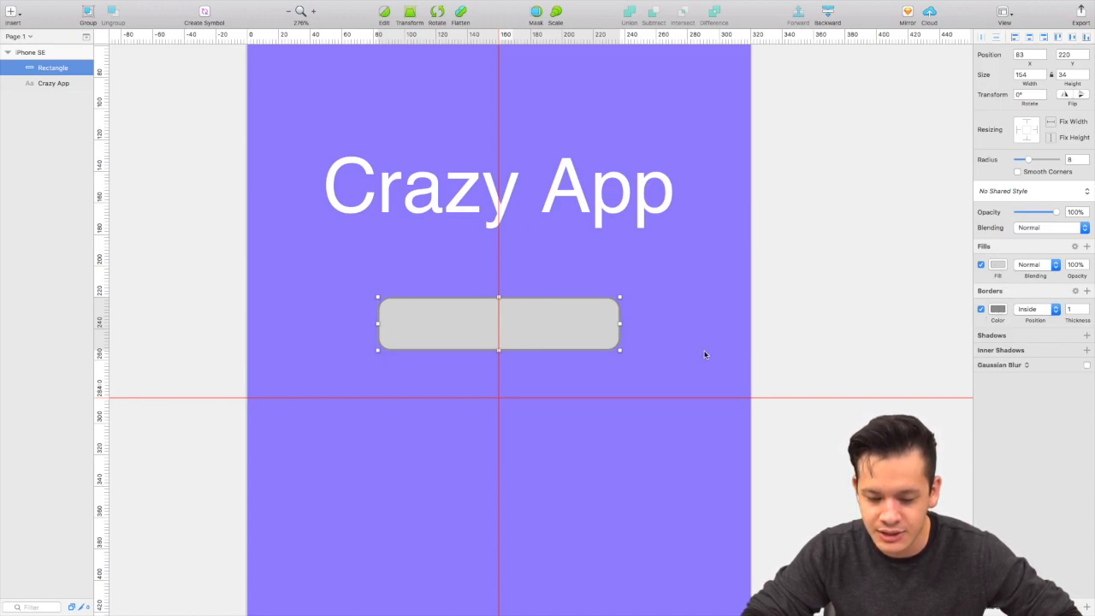
scroll(616, 332, "up", 5)
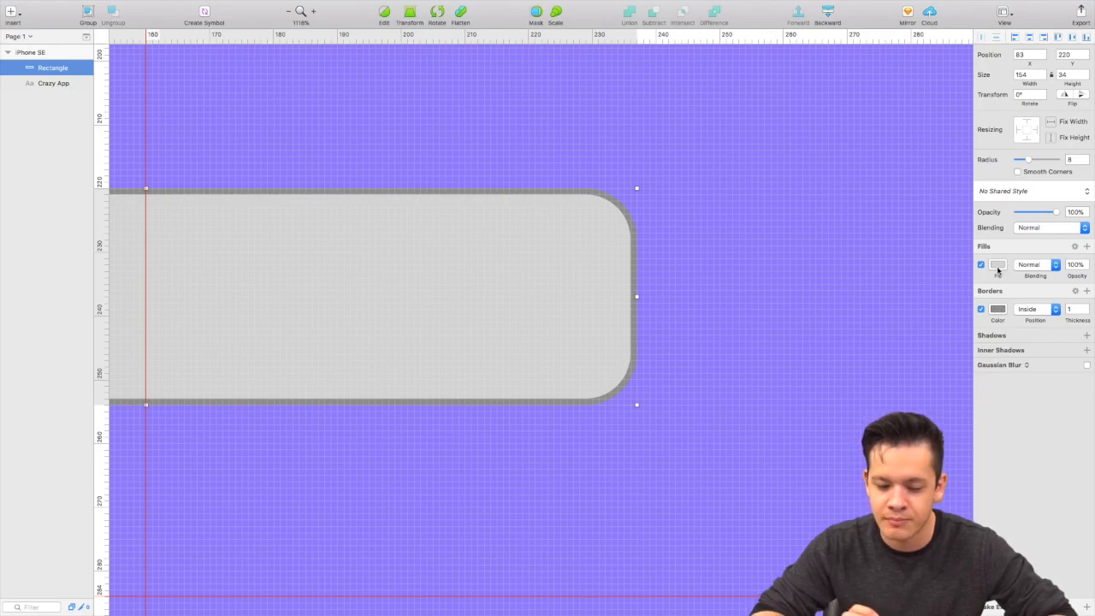
left_click(981, 310)
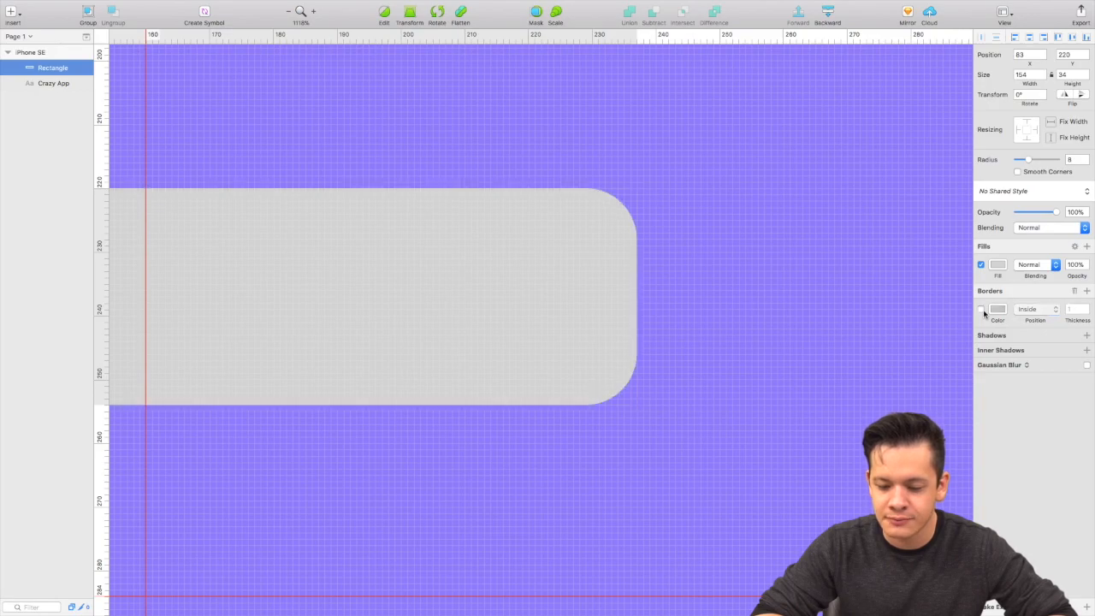
- Try a pale yellow fill, FEEEB7, sampled from the Mirror icon on the rectangle, and restore the fill to D8D8D8
left_click(998, 265)
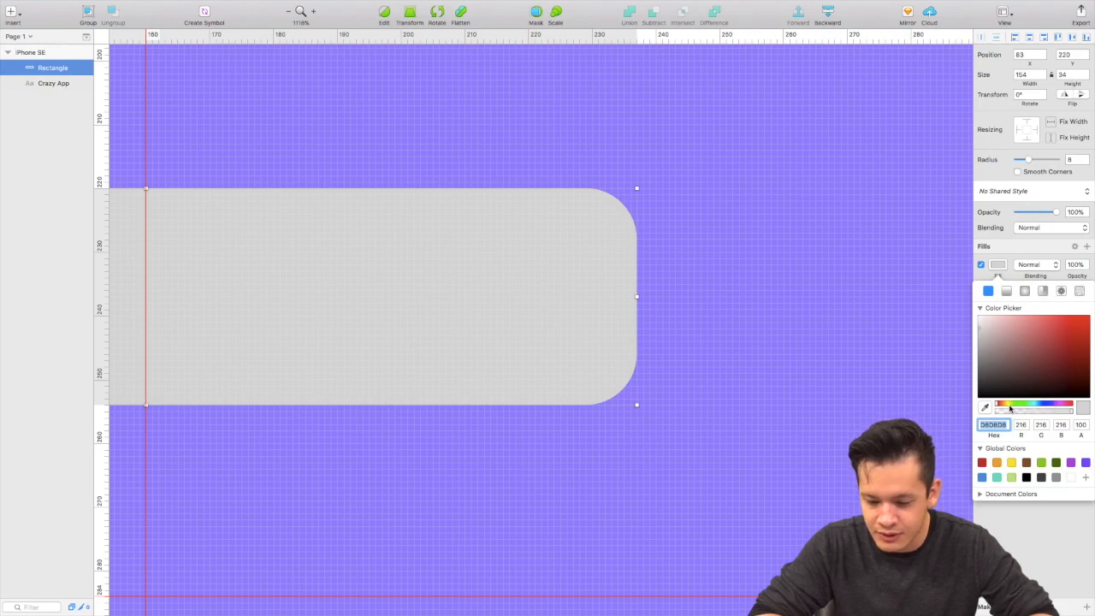
mouse_move(1031, 408)
left_mouse_down()
mouse_move(1060, 407)
mouse_move(1046, 405)
left_mouse_up()
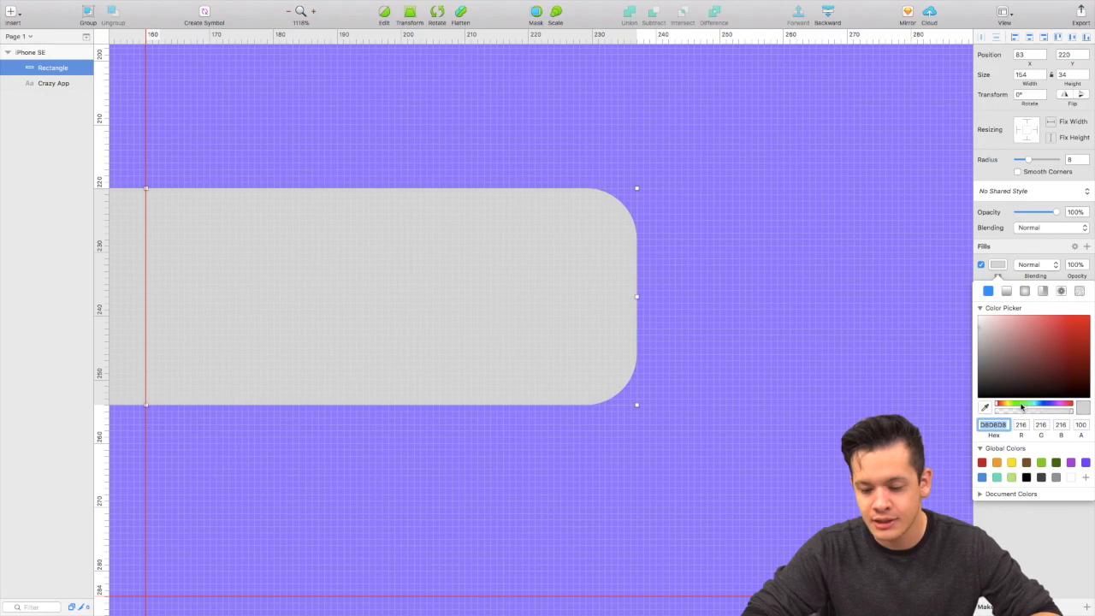
left_click(985, 409)
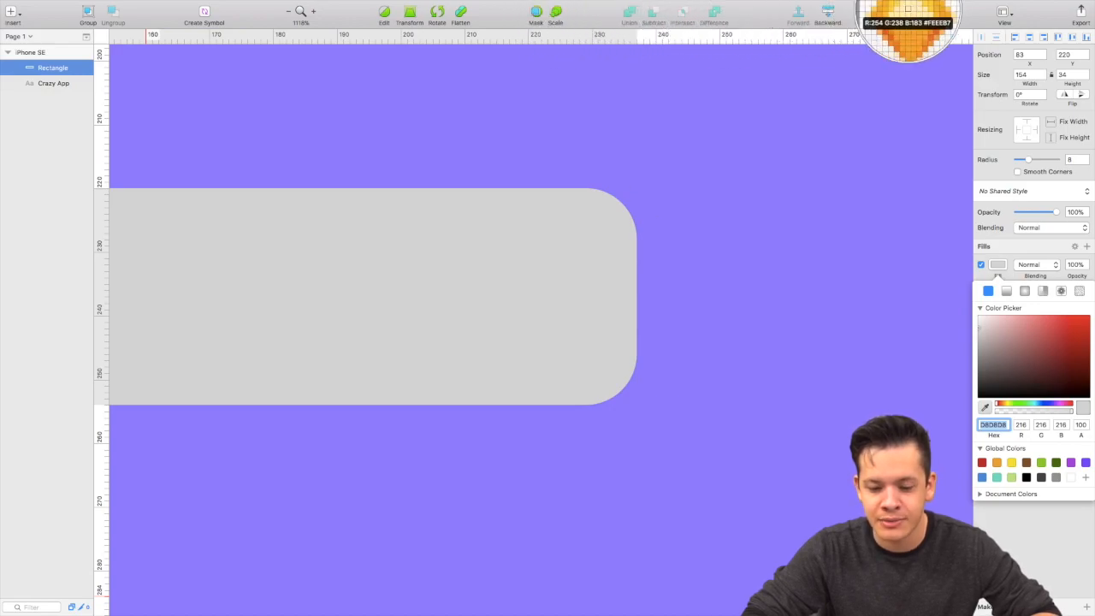
left_click(908, 10)
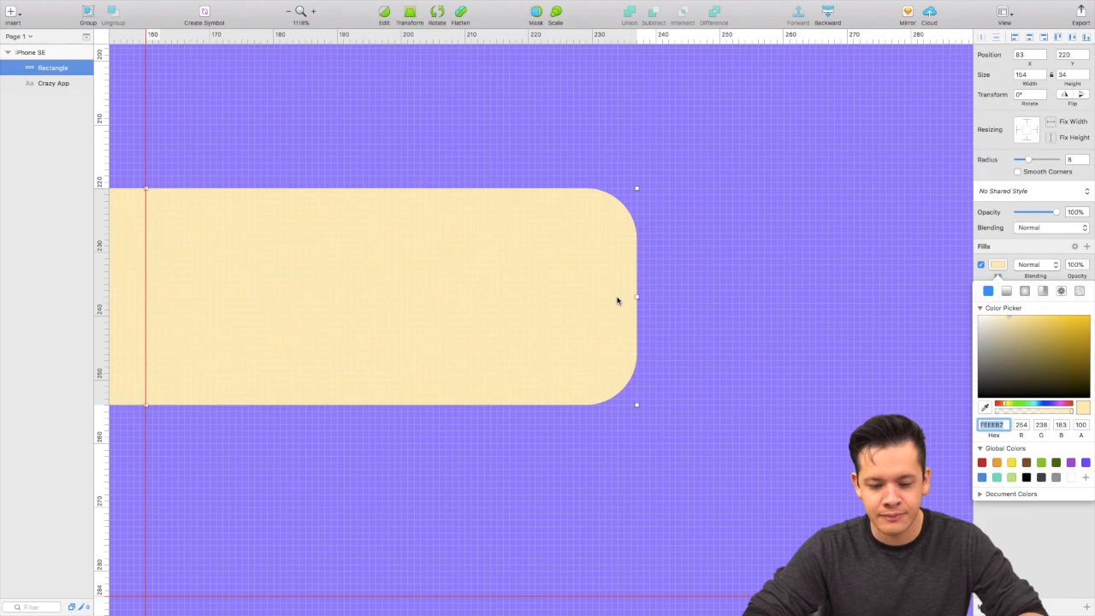
type("D8D8D8")
key("Return")
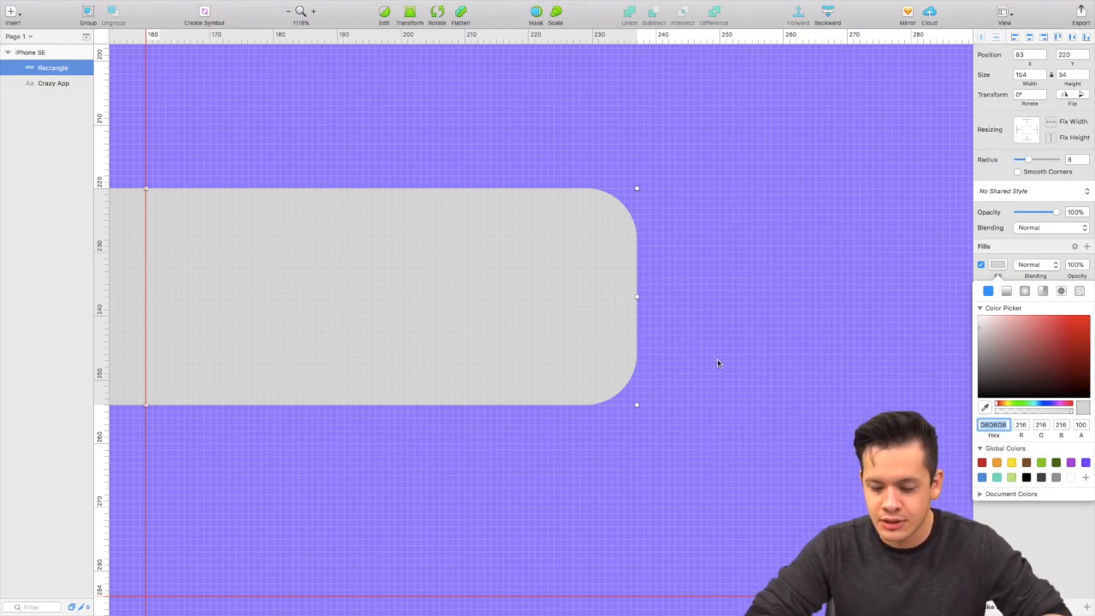
- Sample the artboard's purple as the rectangle's fill and shift it to the more saturated shade 6F25FF
left_click(986, 409)
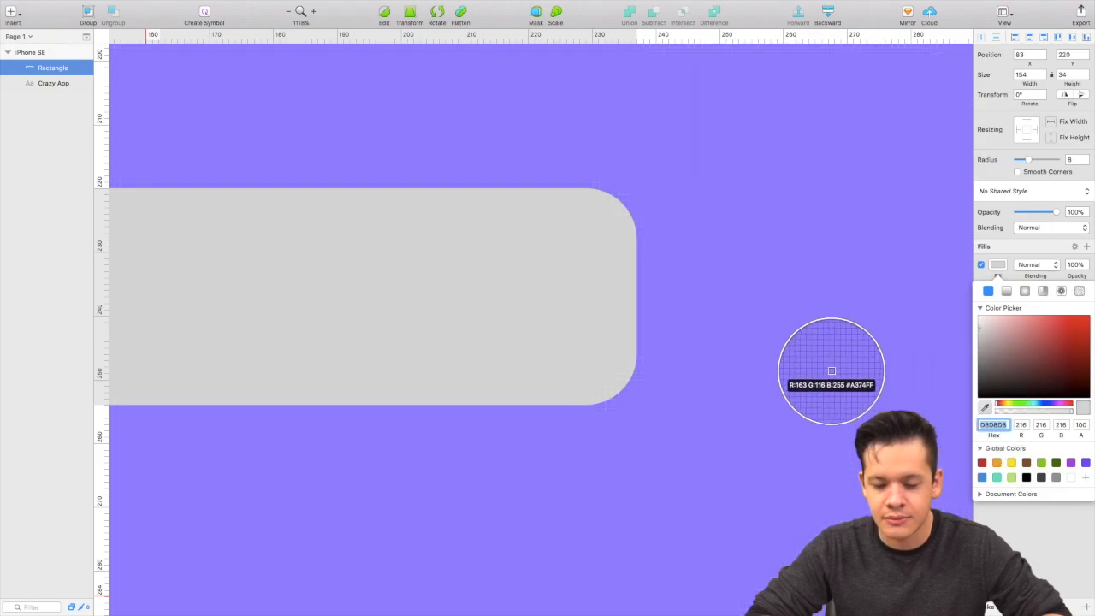
left_click(791, 335)
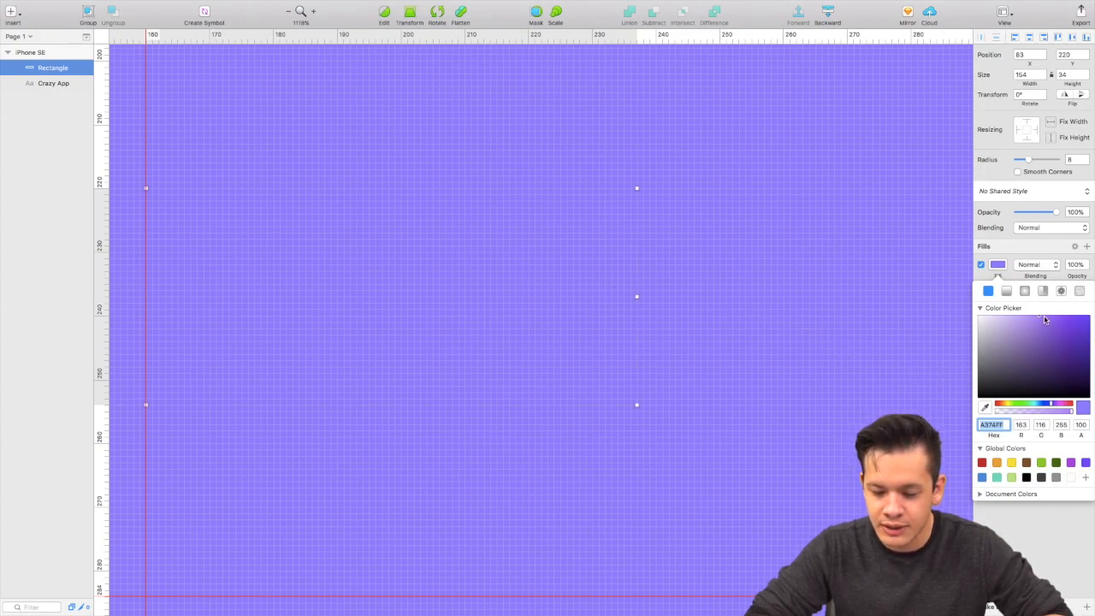
left_click_drag(1041, 321, 1075, 314)
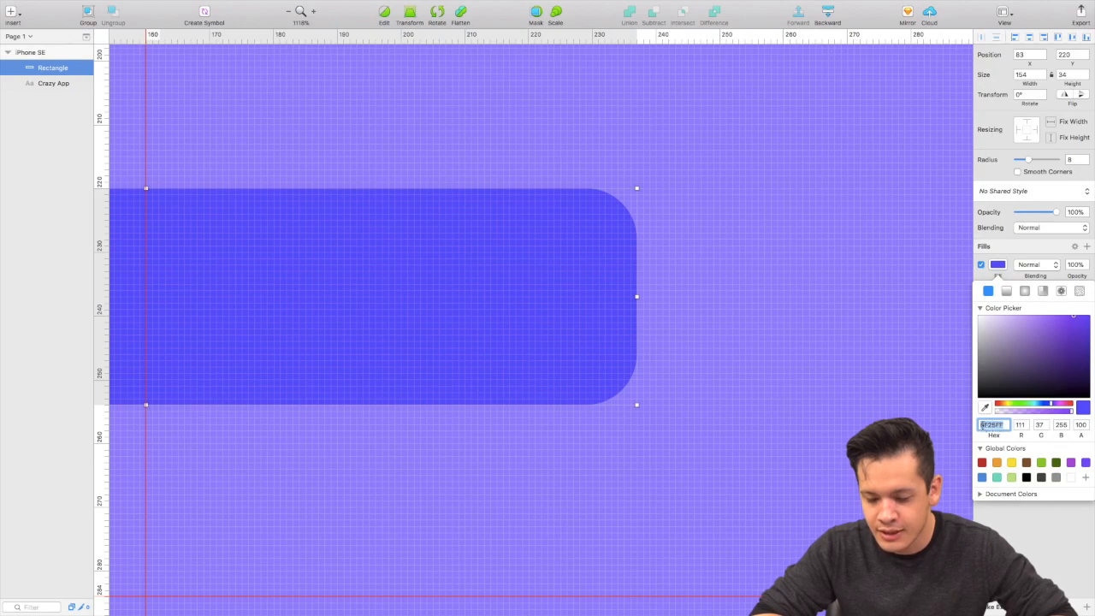
- Try a dark greyish purple fill on the rectangle and undo that colour change
left_click(984, 425)
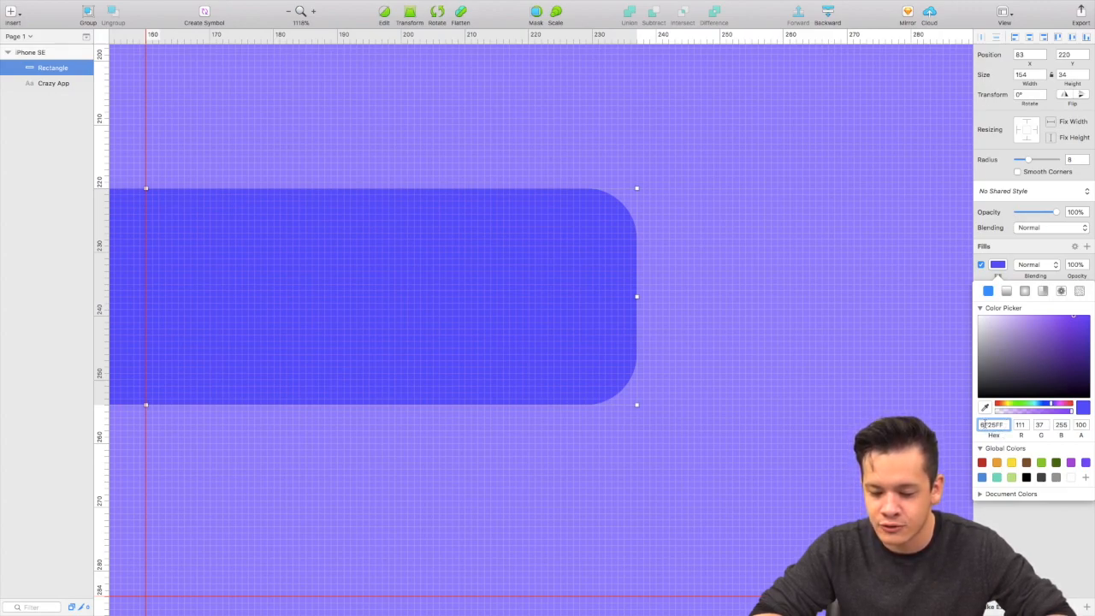
left_click_drag(1053, 350, 1027, 356)
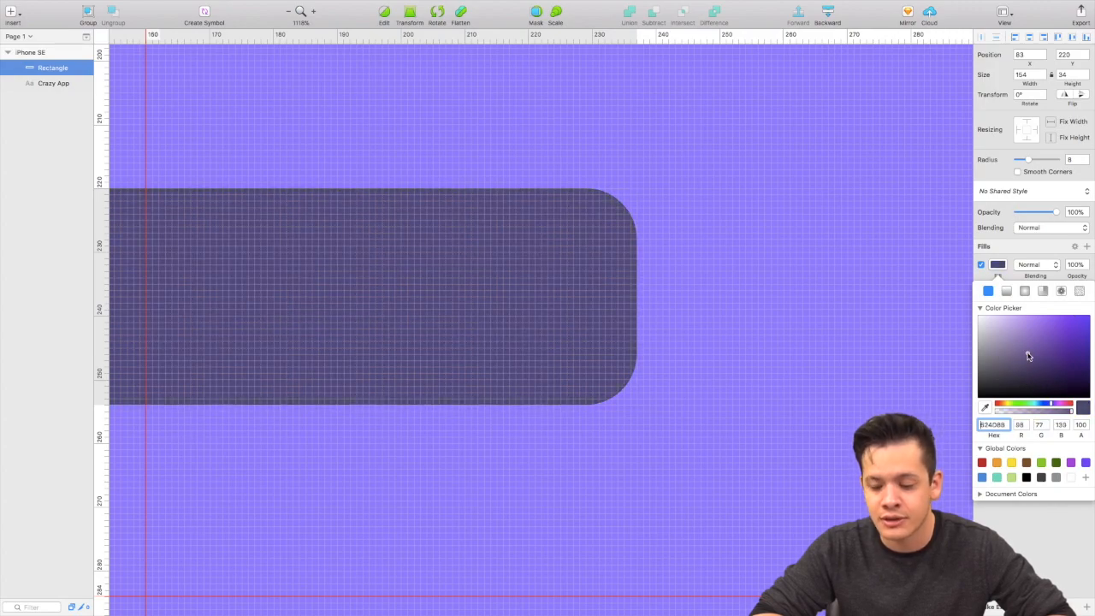
key("super+z")
- Add a text layer reading START just above the rectangle and finish editing it
key("super+minus")
key("super+minus")
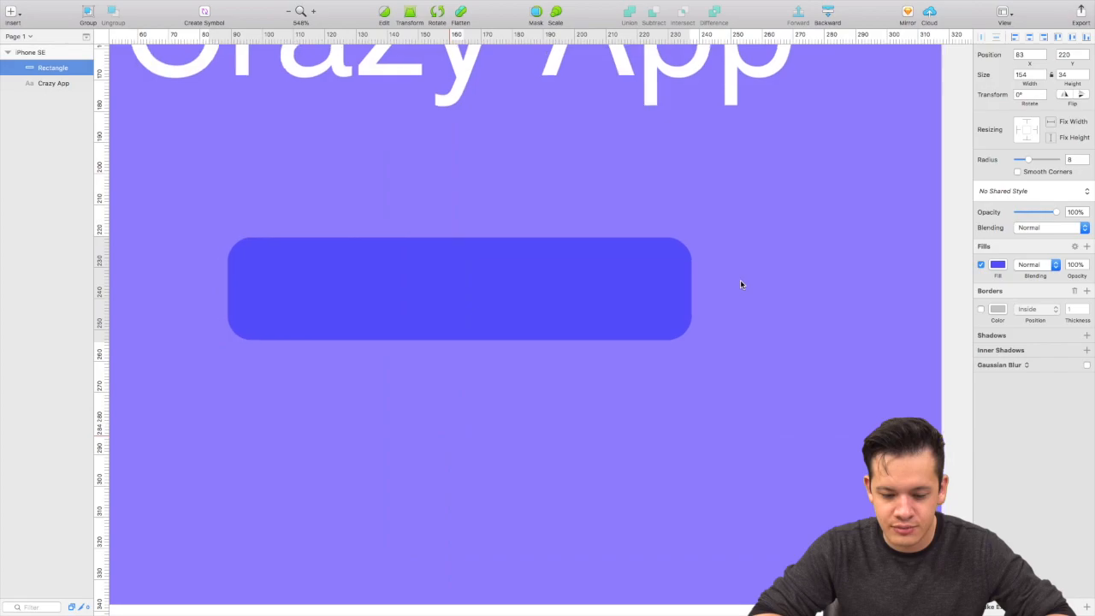
scroll(742, 284, "down", 3)
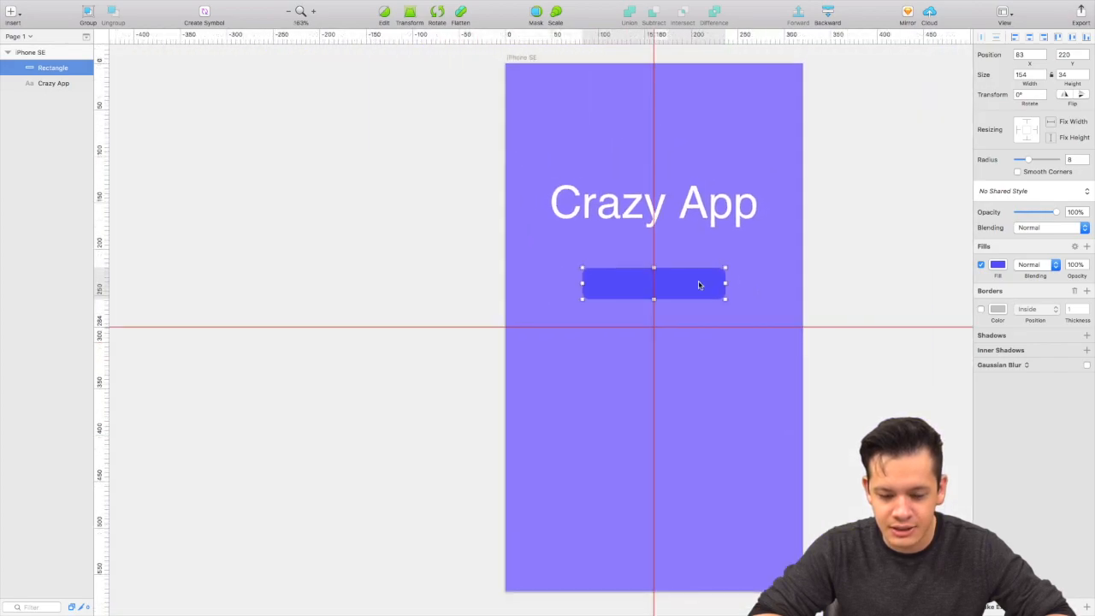
scroll(698, 285, "up", 2)
scroll(698, 285, "up", 5)
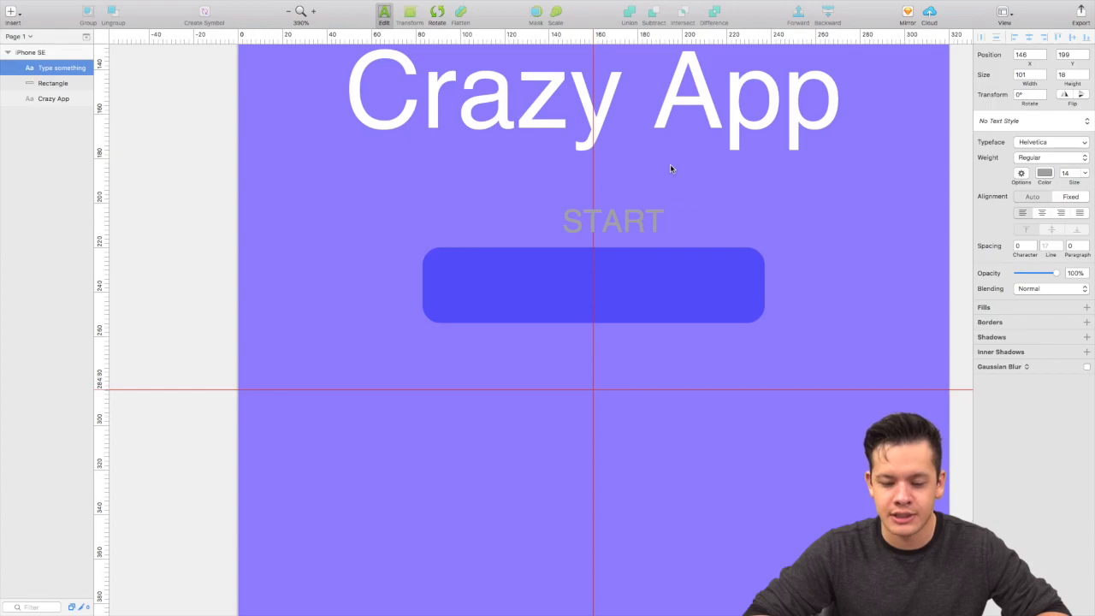
key("Escape")
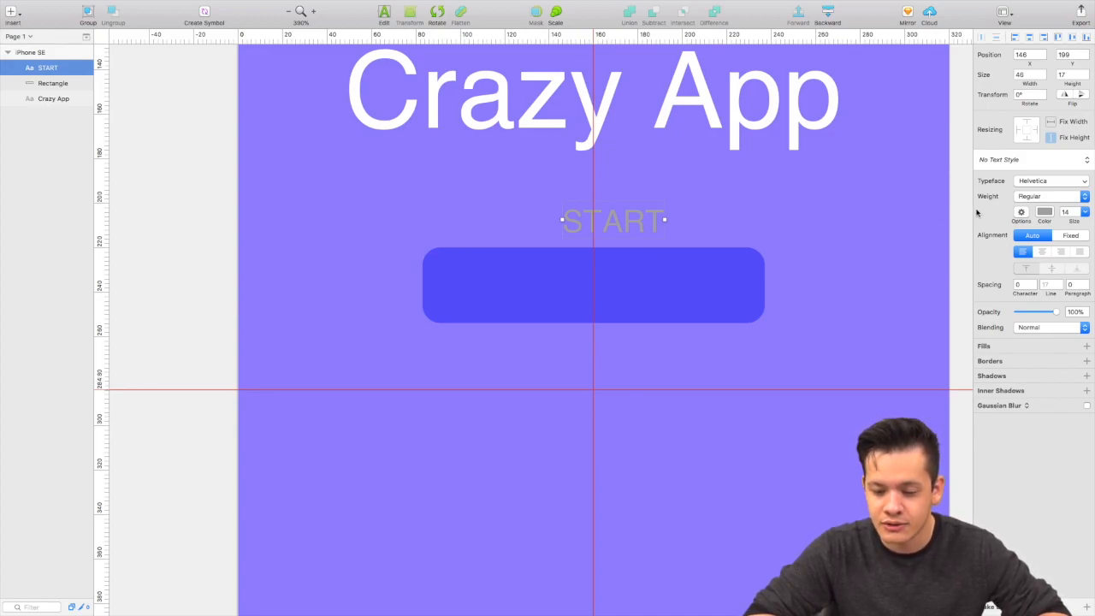
- Set the START text colour to white, FFFFFF
left_click(1045, 215)
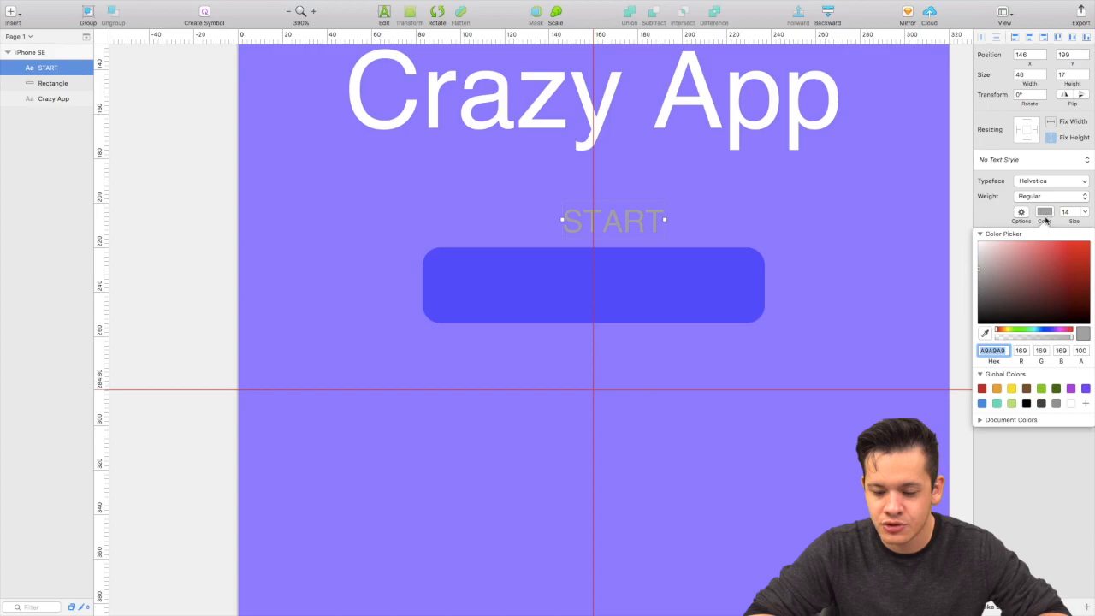
left_click(1070, 403)
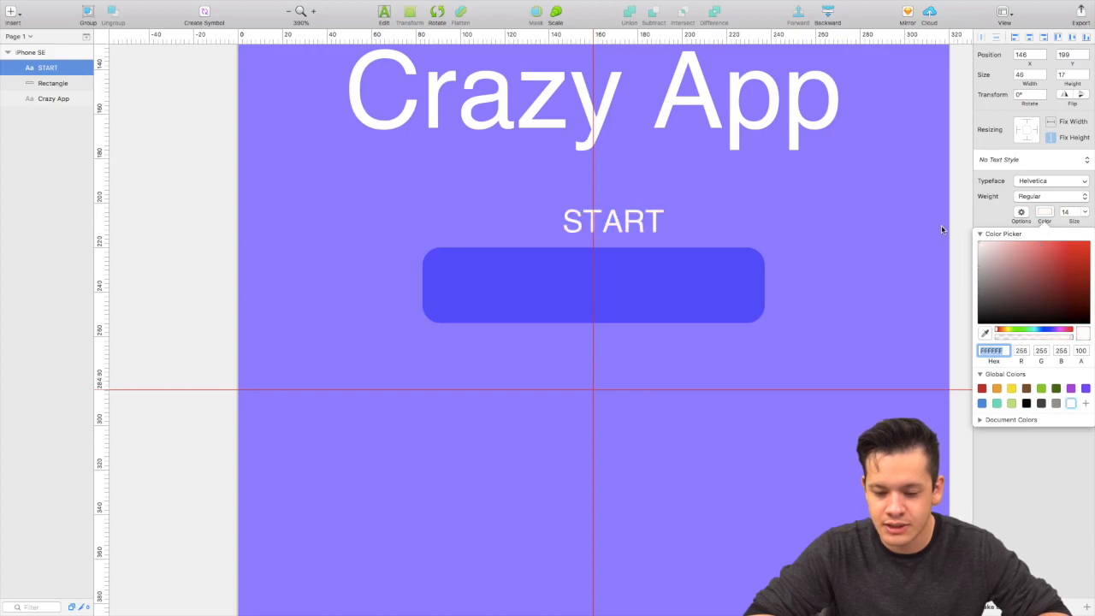
left_click(989, 219)
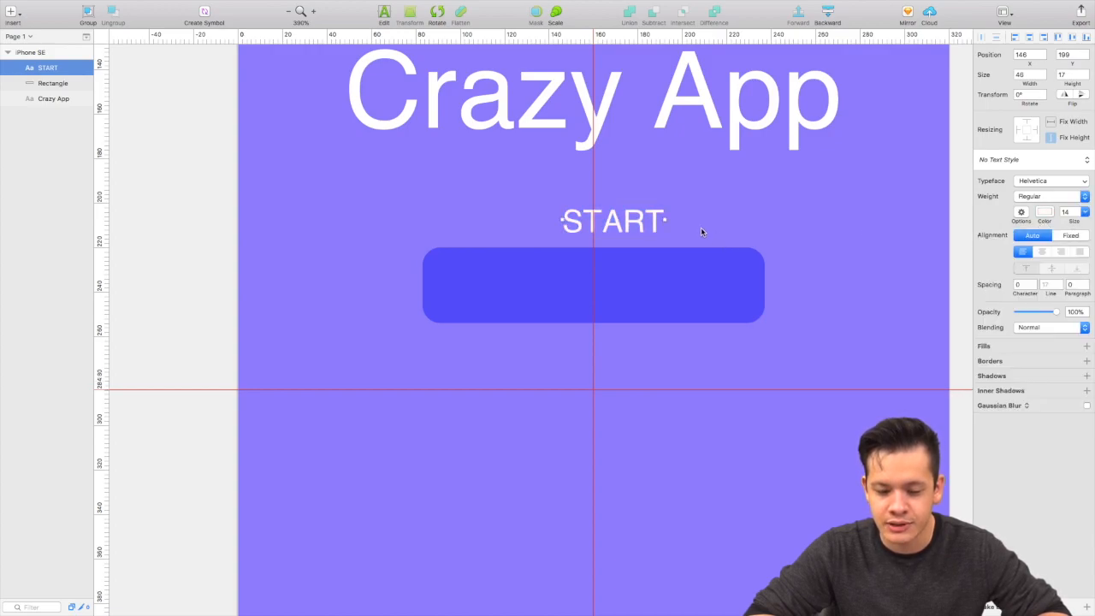
- Send the START text behind the rectangle and place it on the vertical guide at X 137, Y 203
key("alt+super+Down")
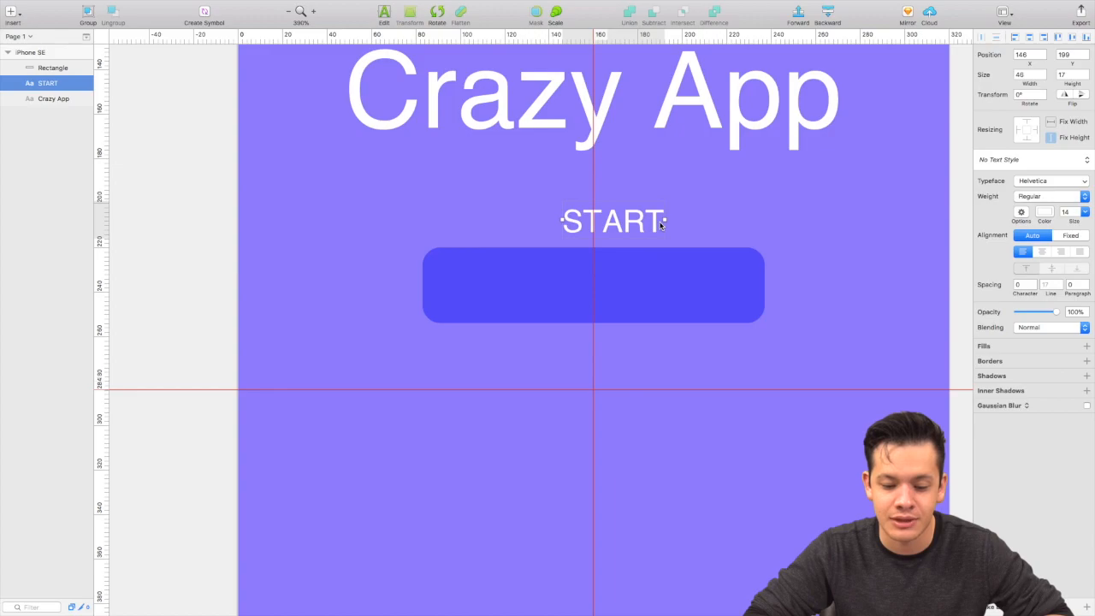
left_click_drag(660, 225, 614, 248)
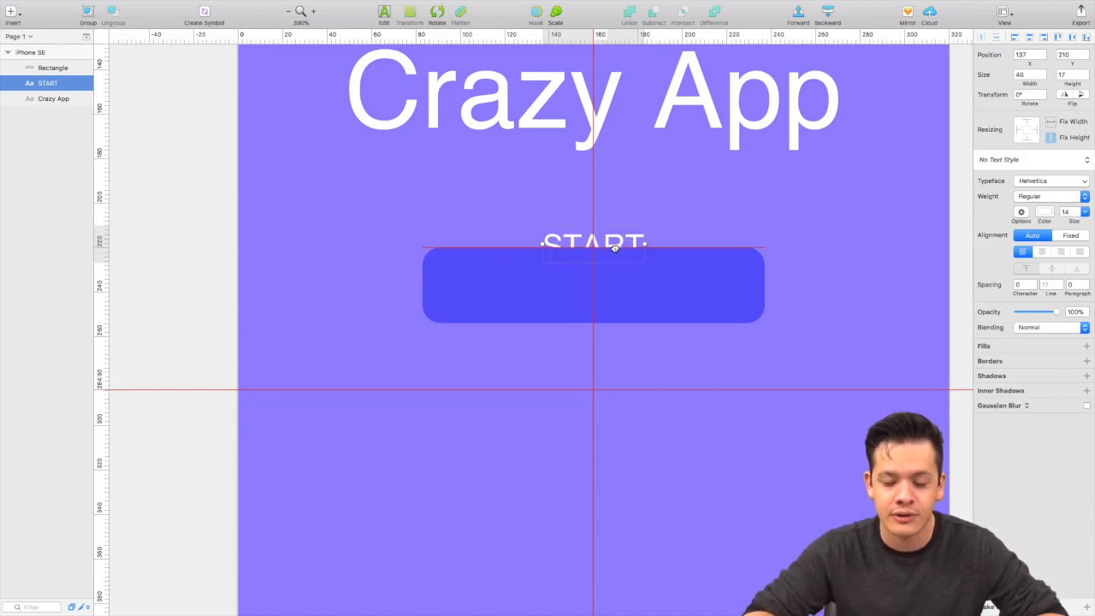
mouse_move(614, 248)
left_mouse_down()
mouse_move(613, 225)
mouse_move(612, 235)
left_mouse_up()
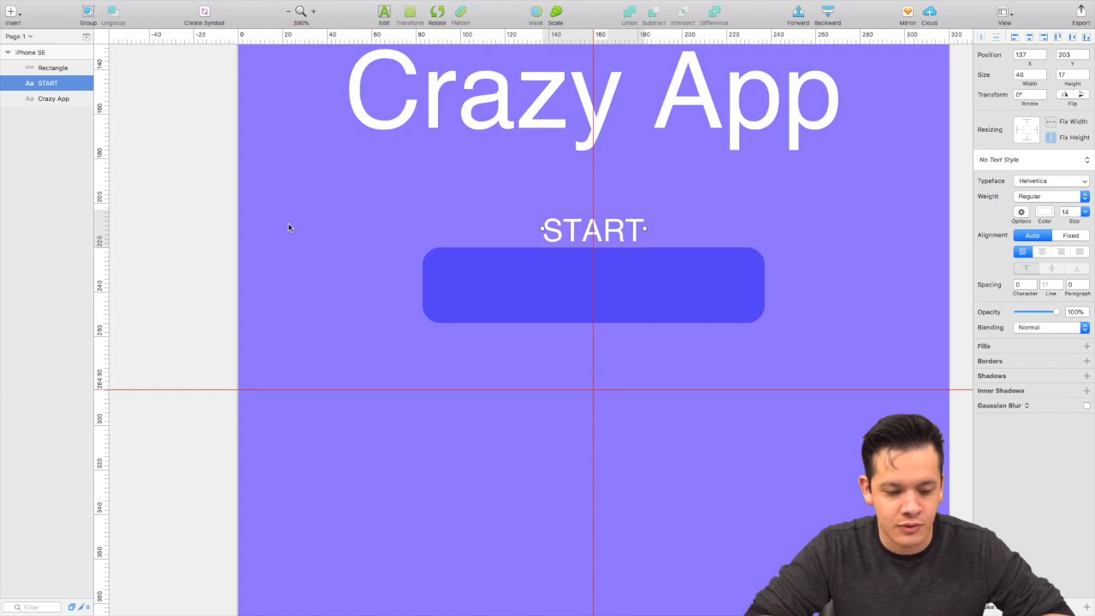
- Order the Rectangle layer beneath START, and centre the START text on the rectangle at X 137, Y 227
left_click(54, 104)
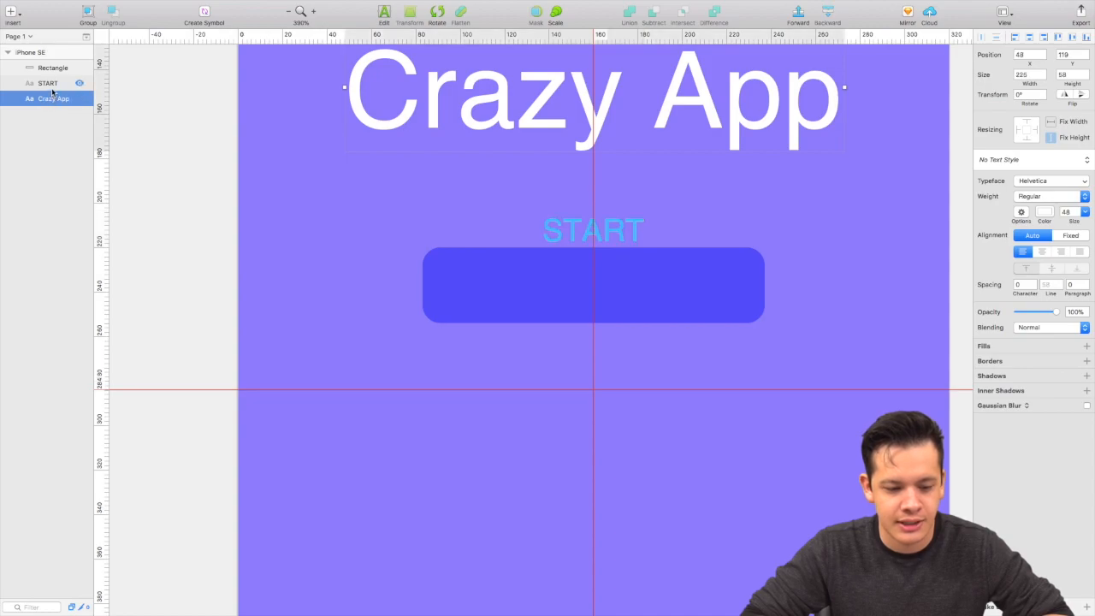
left_click(51, 83)
left_click(47, 69)
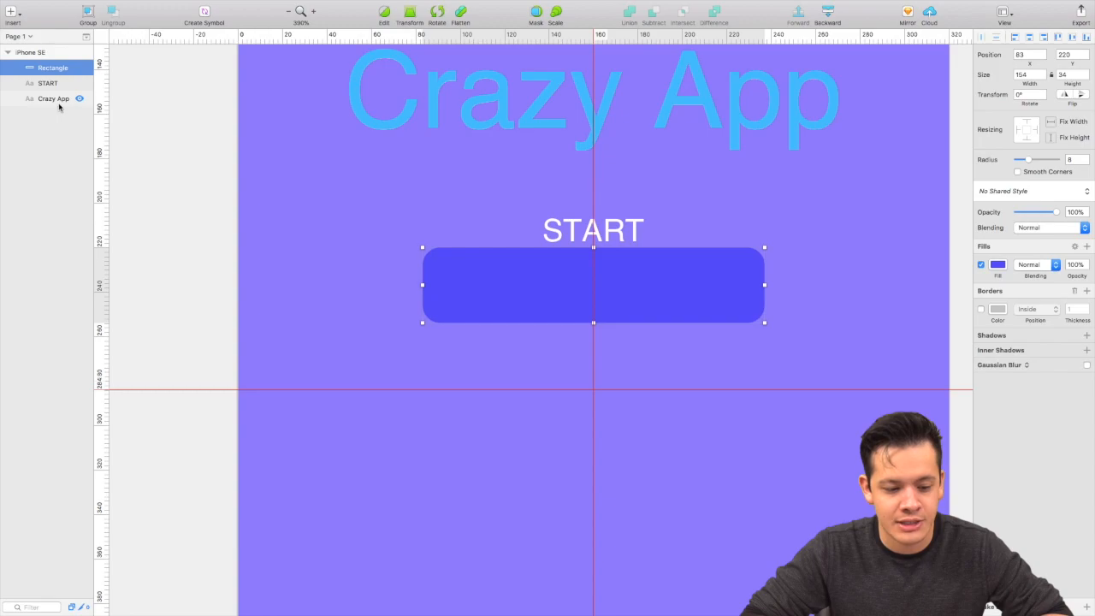
left_click(48, 84)
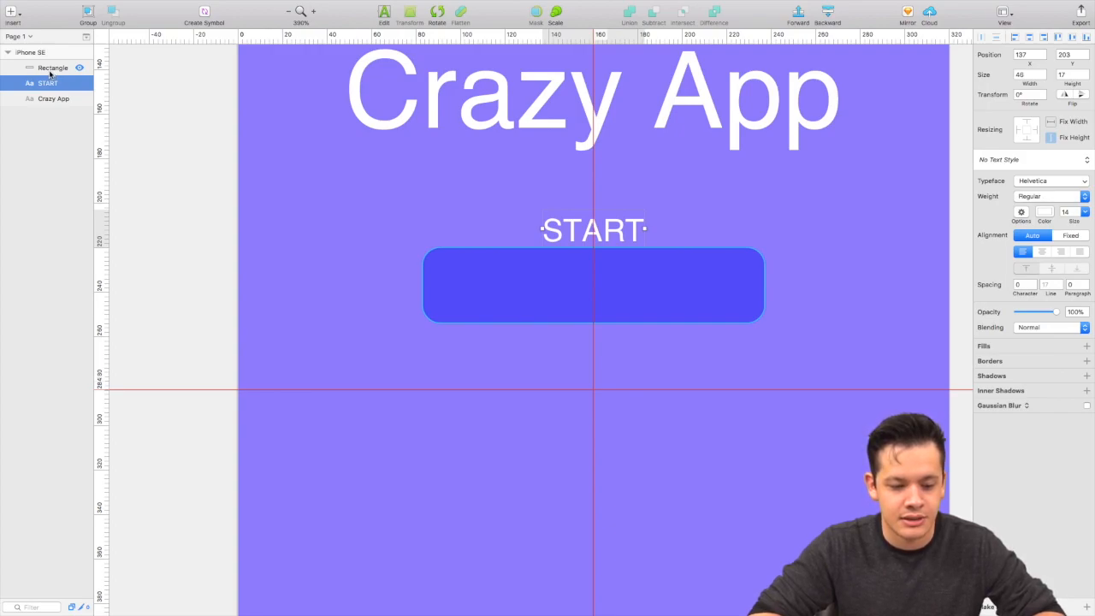
left_click(50, 68)
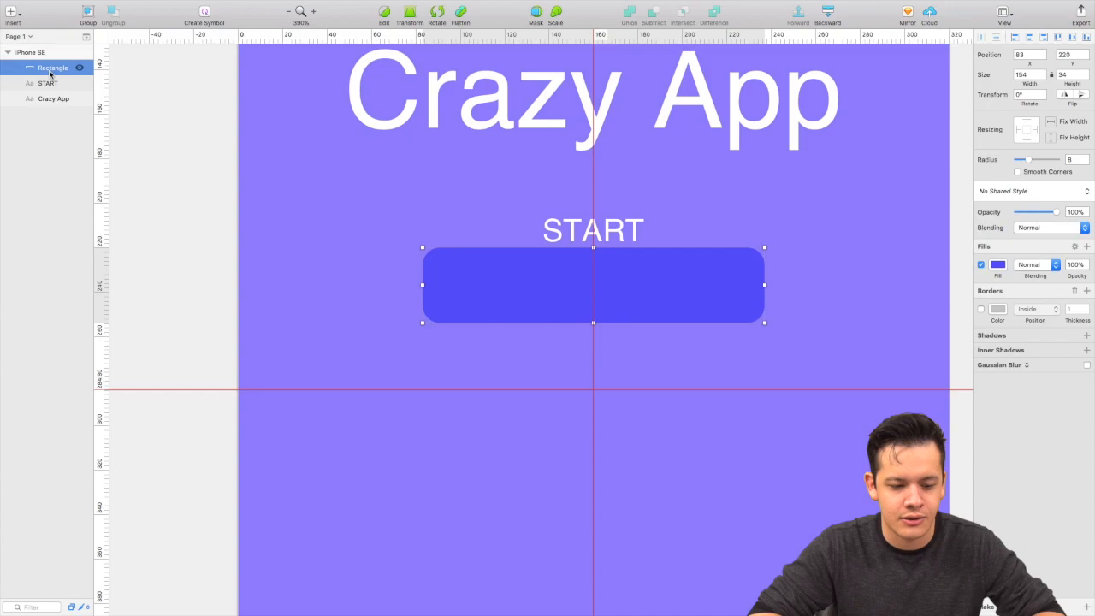
left_click_drag(50, 75, 49, 89)
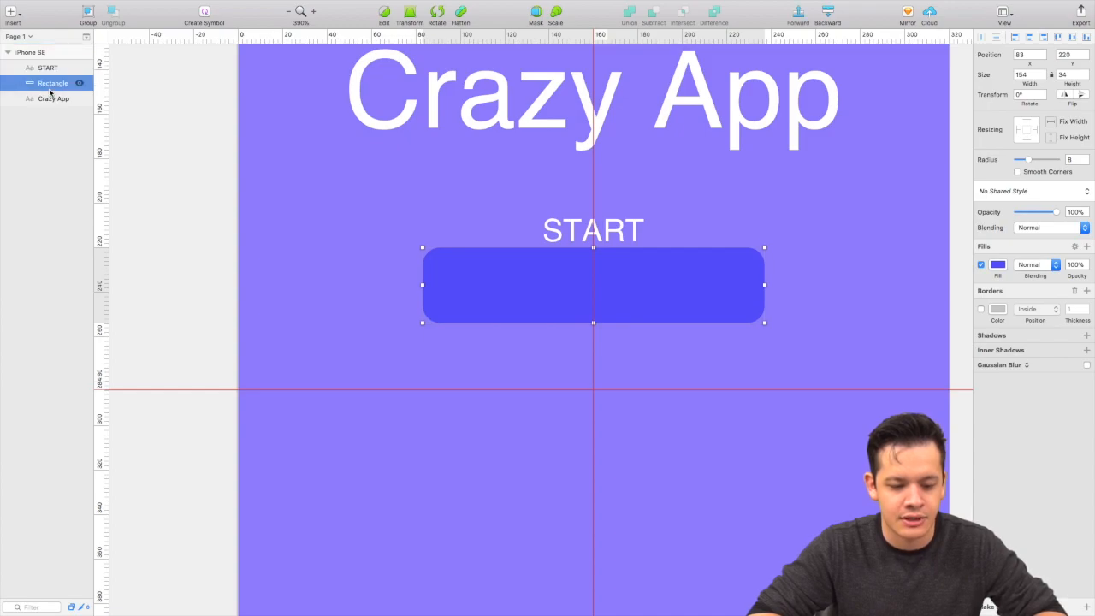
left_click(44, 68)
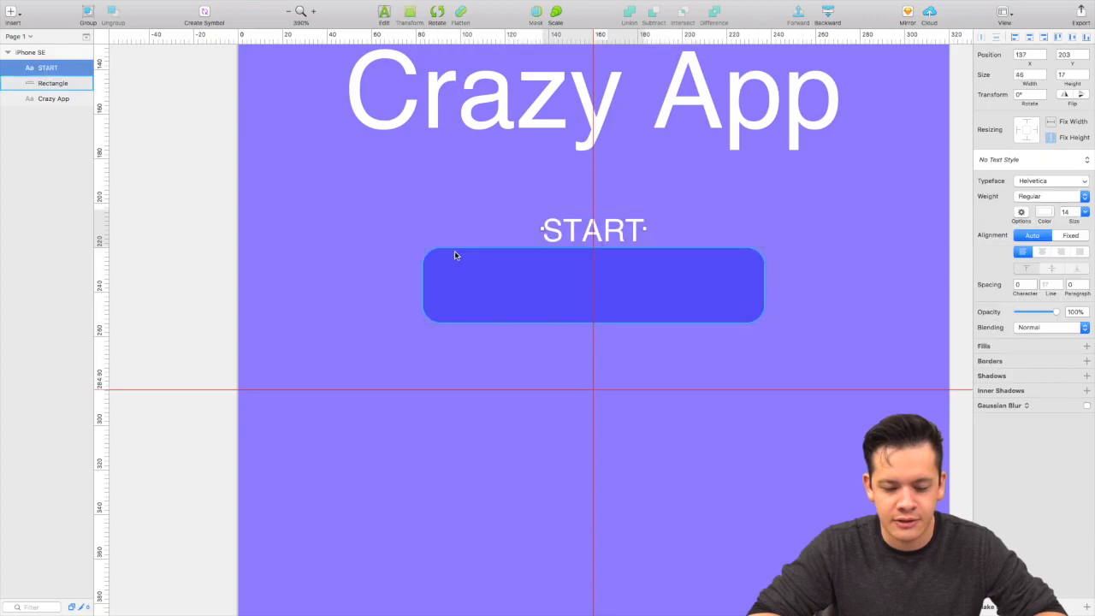
left_click_drag(597, 231, 599, 281)
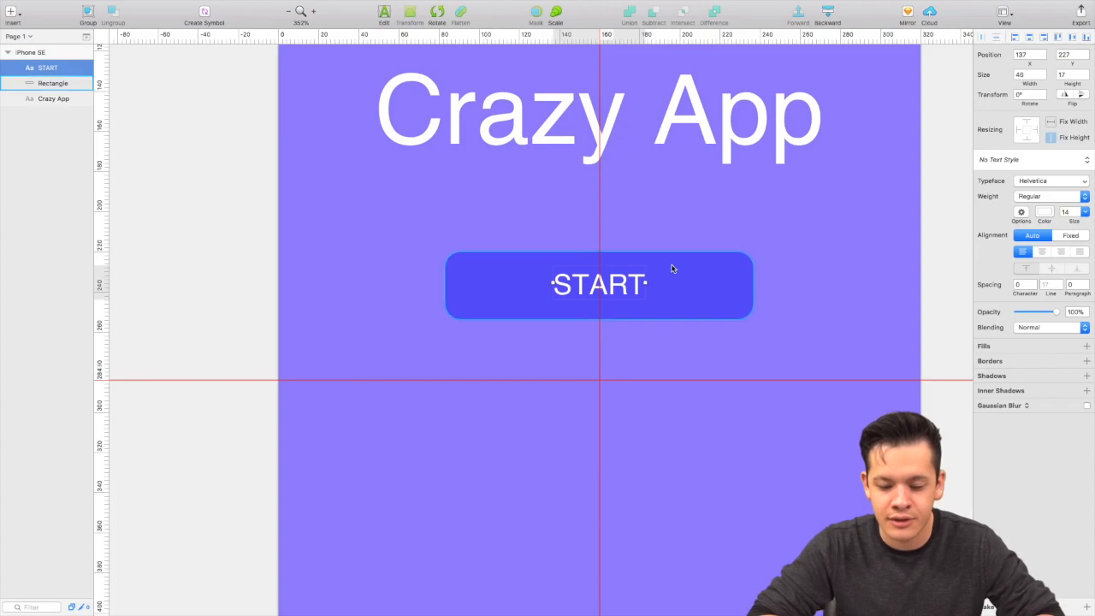
- Set the corner radius of the rectangle behind START to 100 for fully rounded ends
left_click(672, 269)
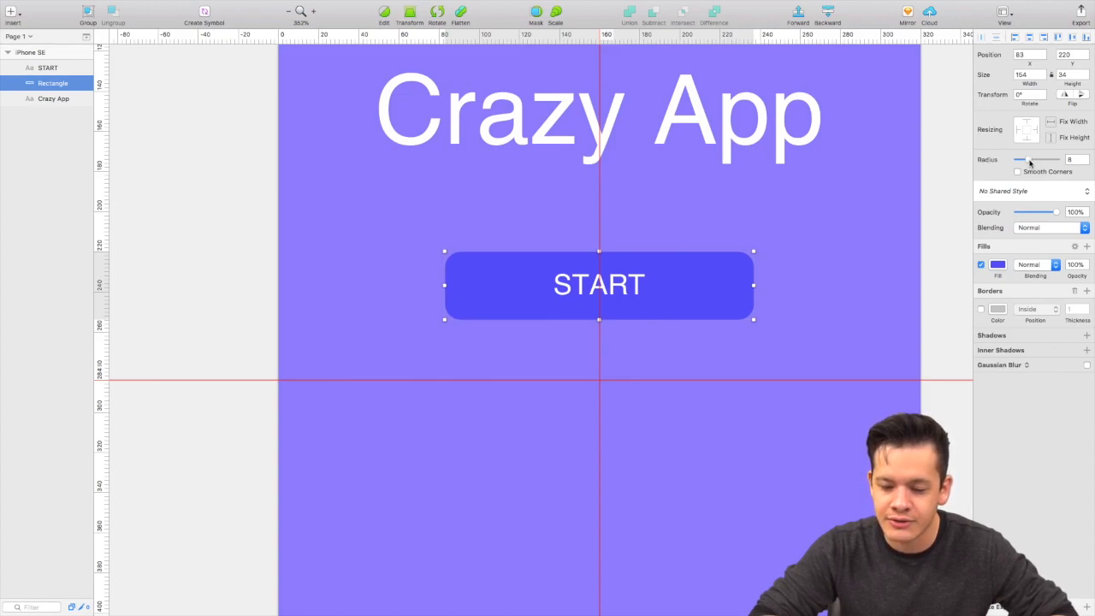
left_click_drag(1030, 161, 1018, 163)
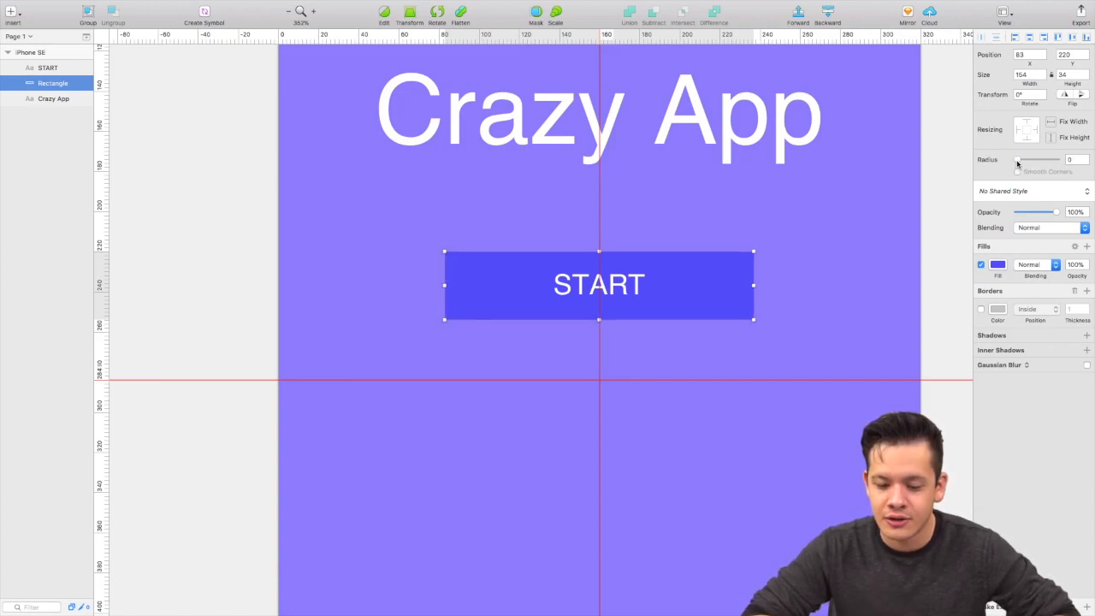
left_click_drag(1017, 163, 1061, 157)
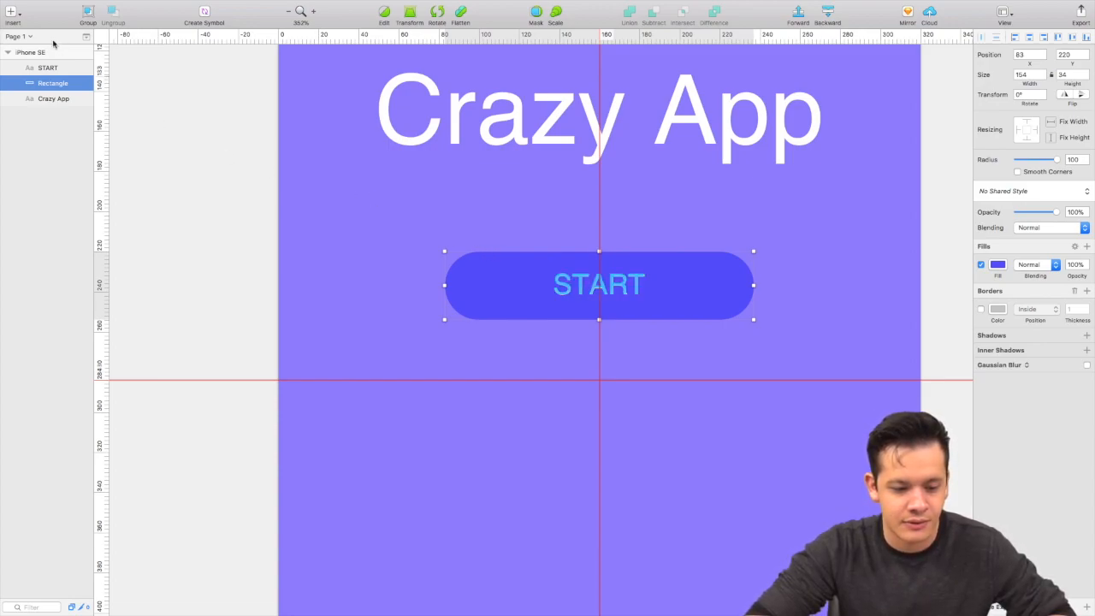
- Draw a rectangle about 282 by 20, centred on the vertical guide between the Crazy App title and the START button
left_click(12, 14)
mouse_move(40, 29)
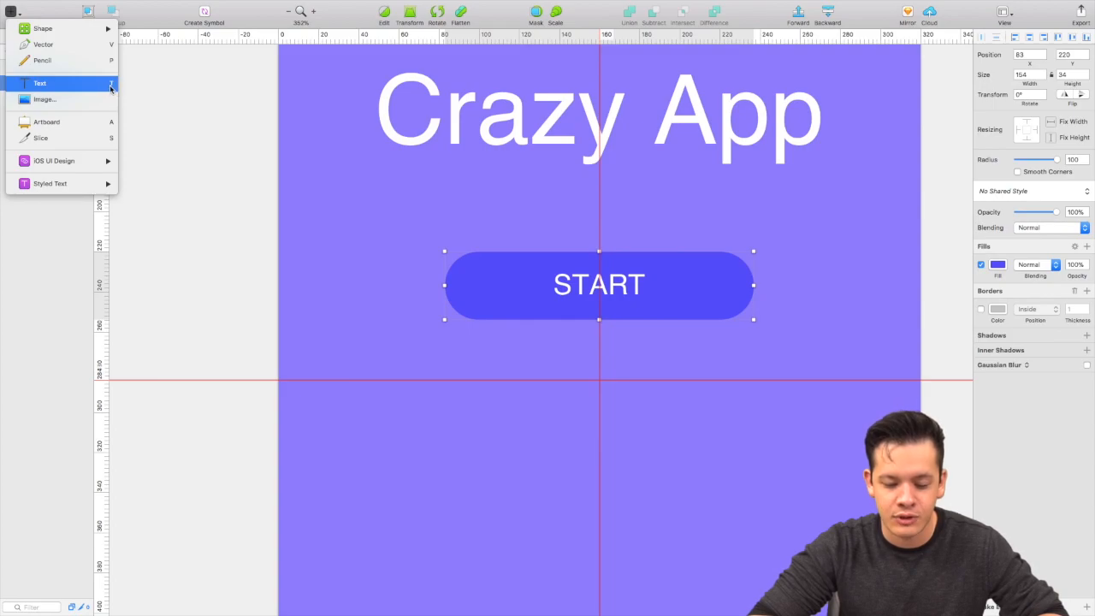
left_click(479, 197)
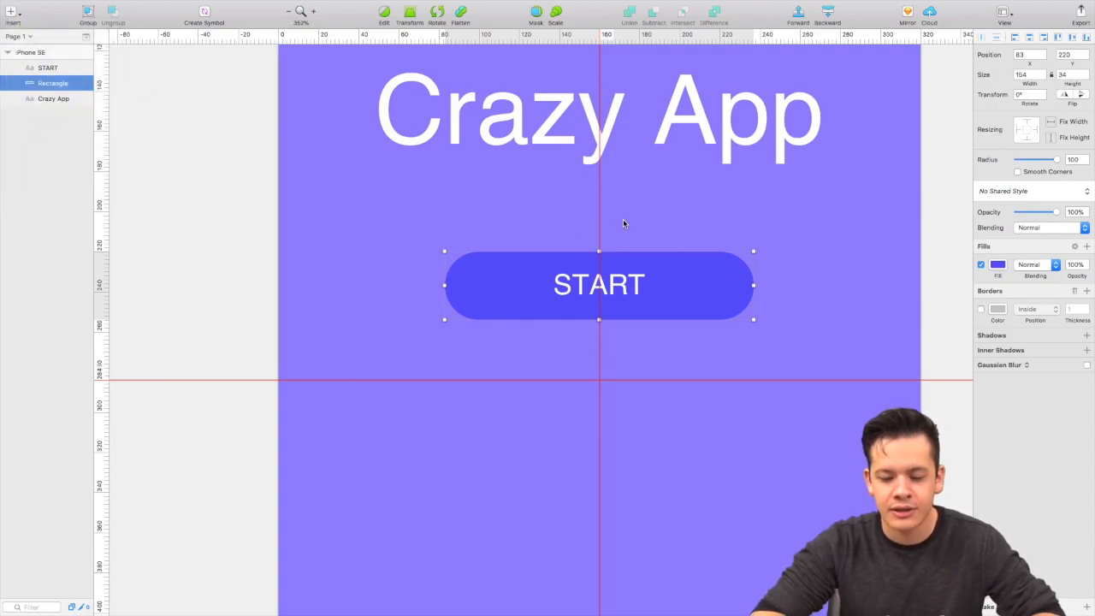
key("r")
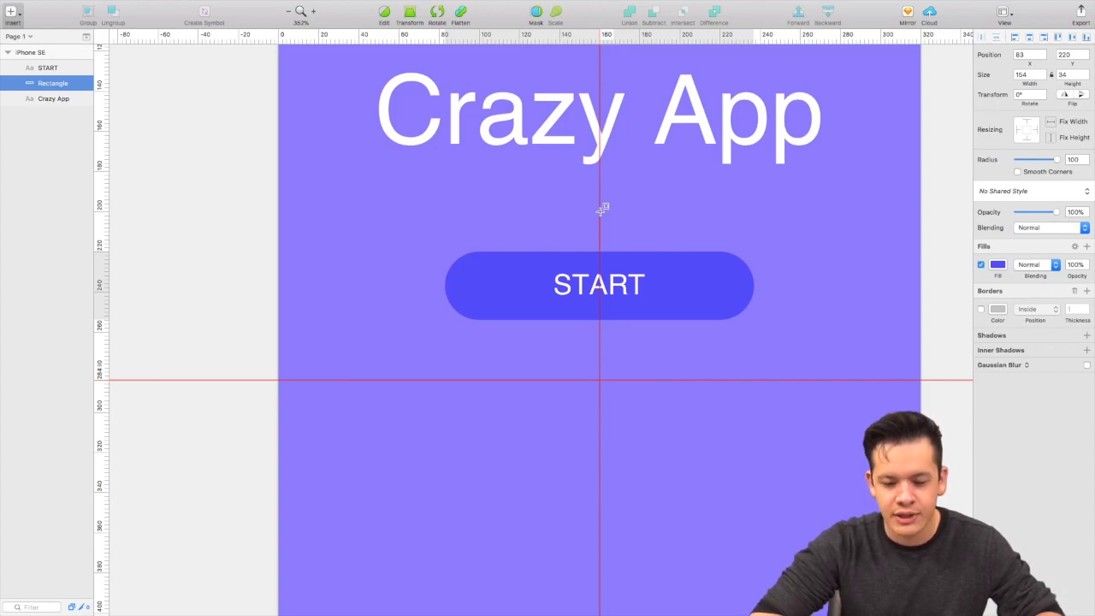
left_click_drag(600, 209, 882, 233)
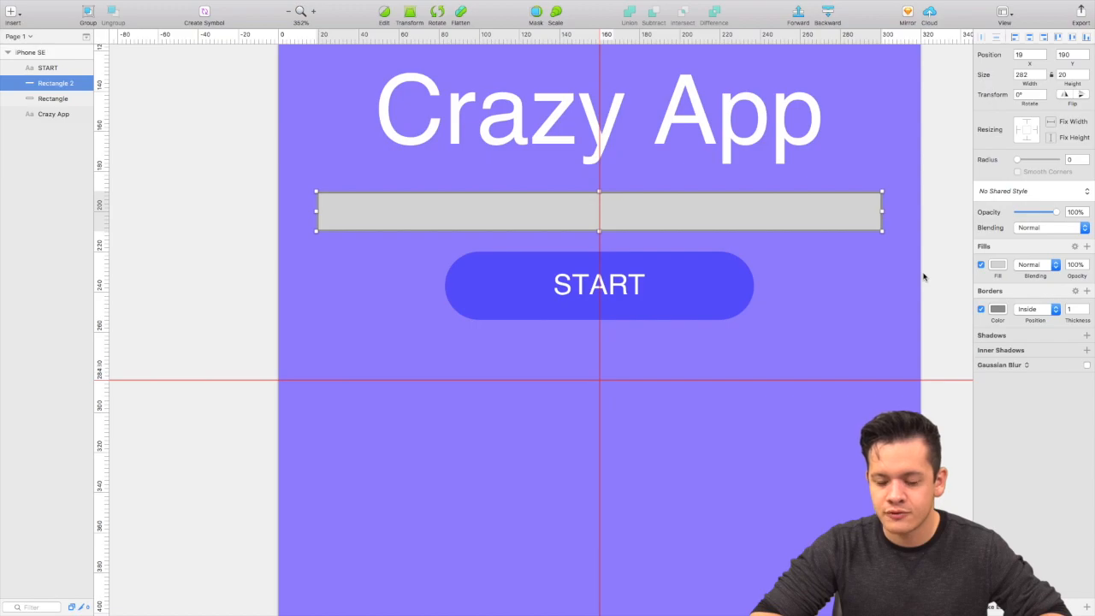
- Set the new rectangle's border colour to 6F25FF by sampling the purple of the START button
left_click(998, 309)
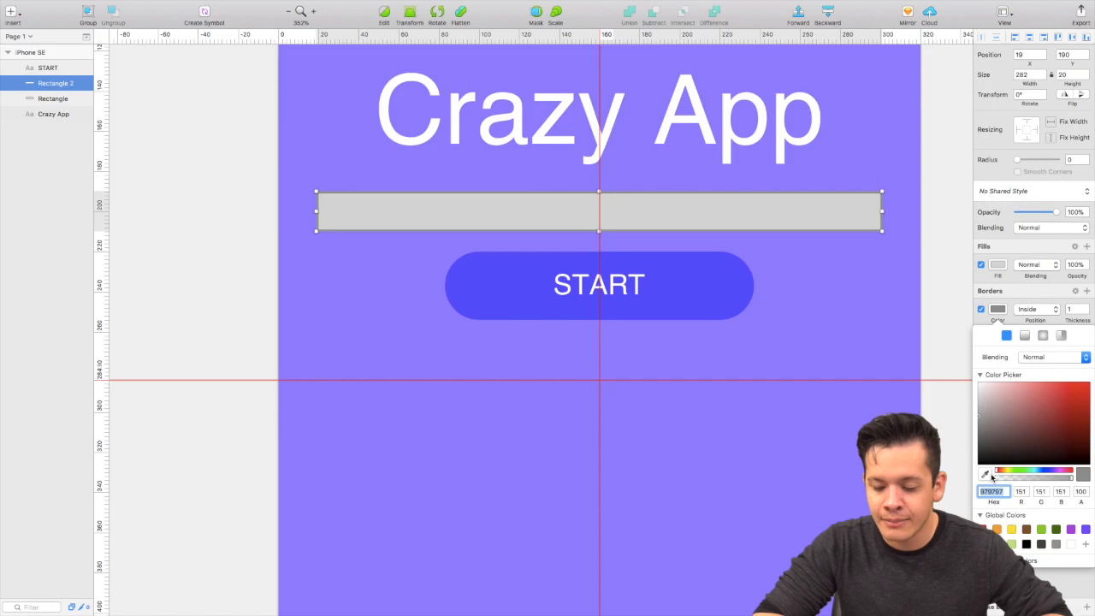
left_click(992, 477)
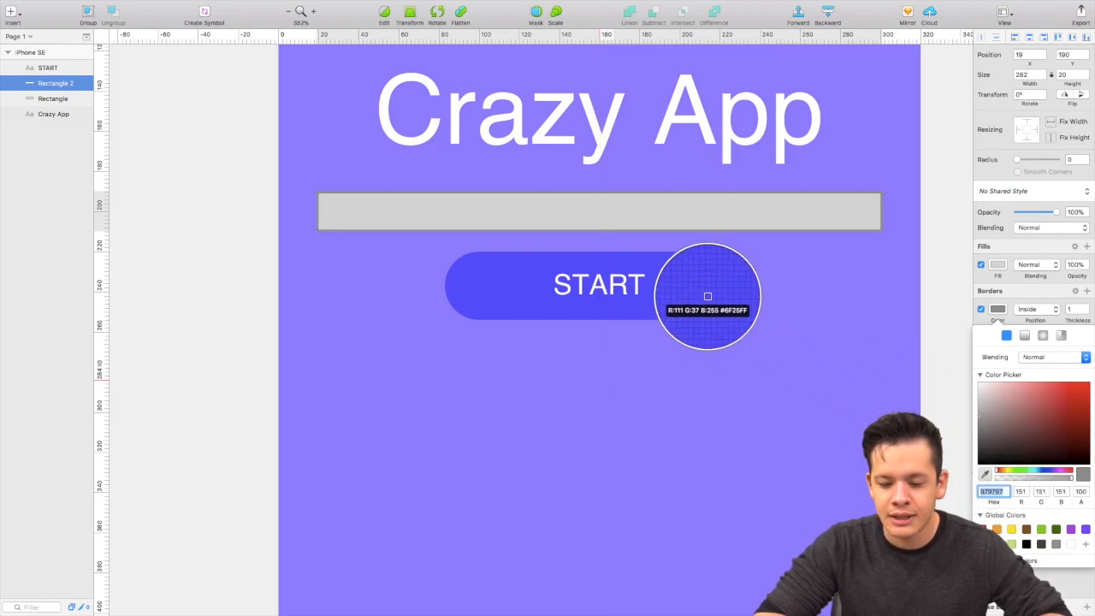
left_click(707, 296)
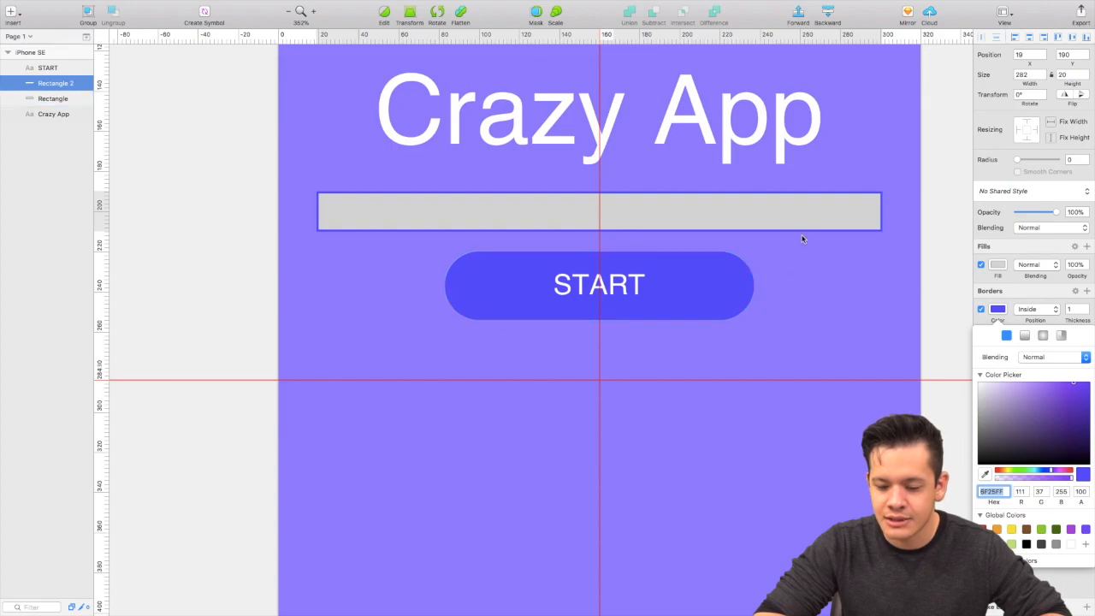
left_click(1012, 318)
- Fill the new rectangle with light lavender DAC7FF, starting from the background purple sampled off the artboard
left_click(998, 265)
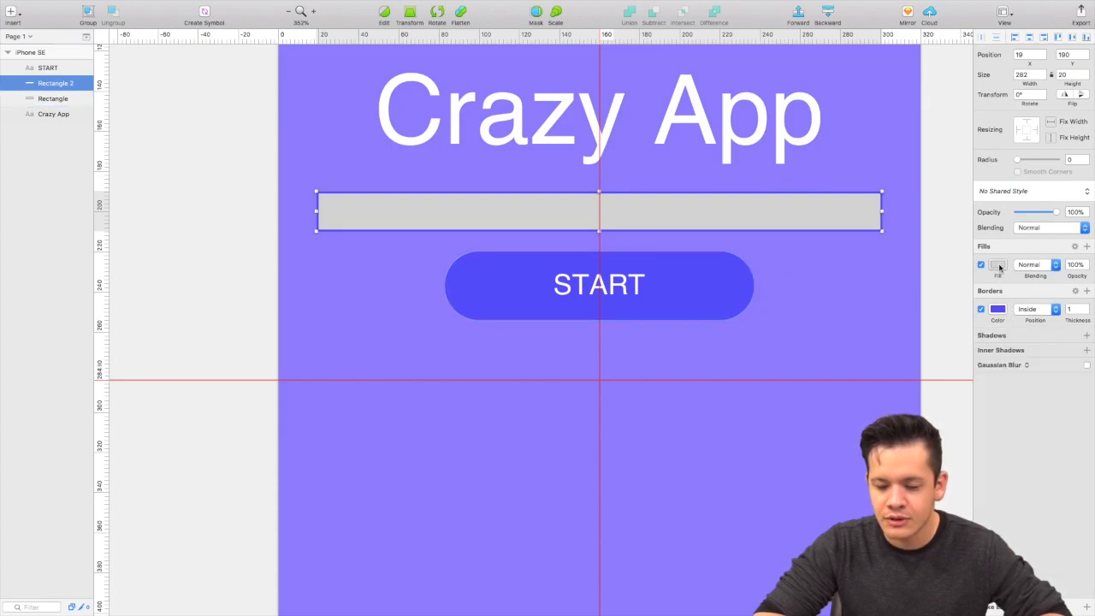
left_click(985, 407)
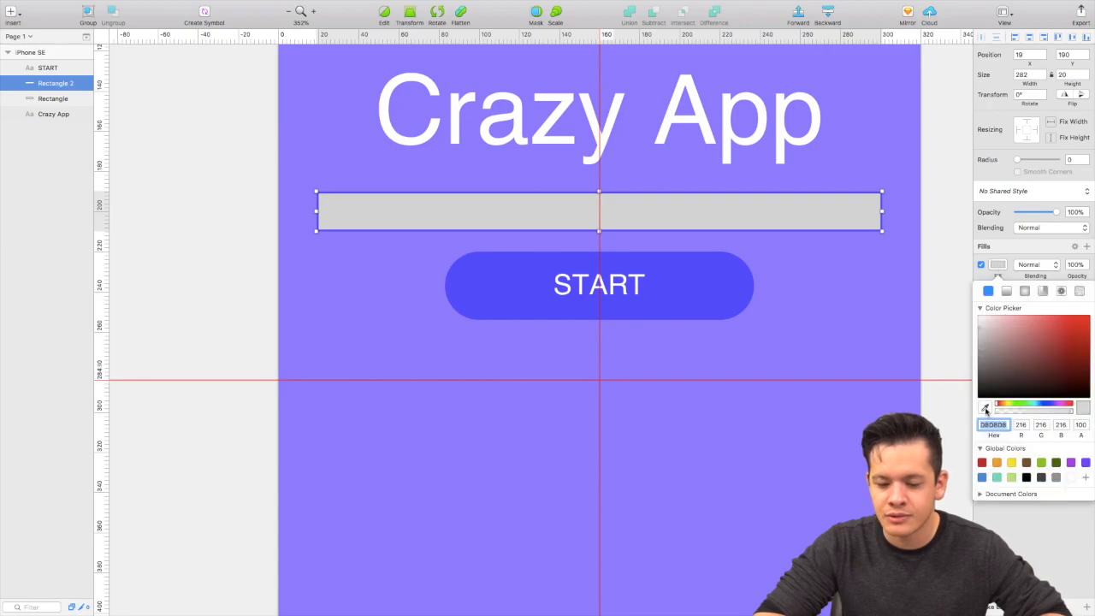
left_click(869, 345)
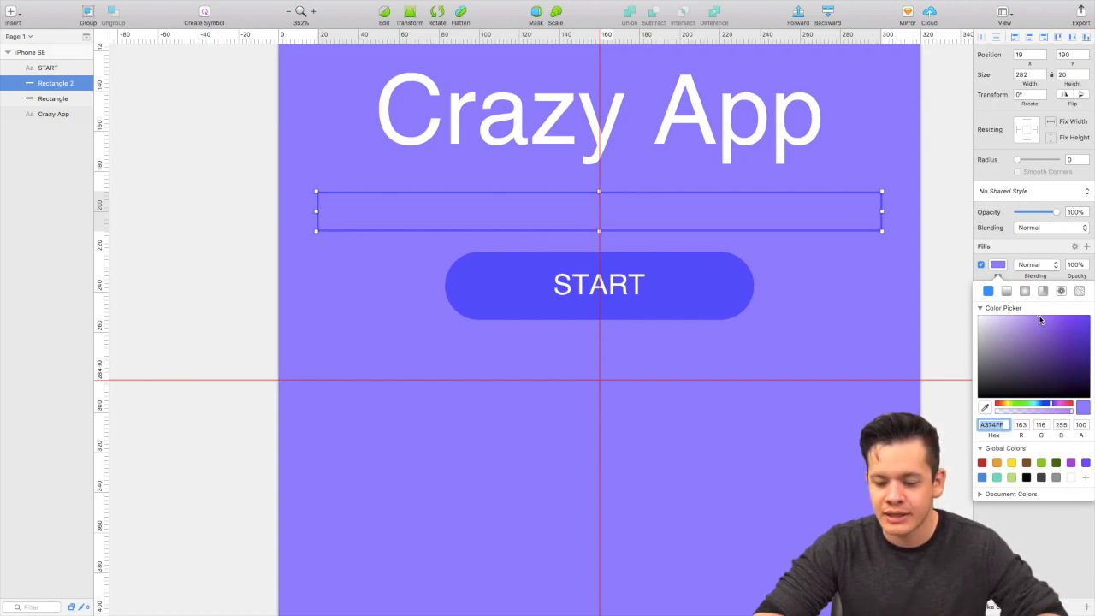
left_click_drag(1041, 320, 1004, 315)
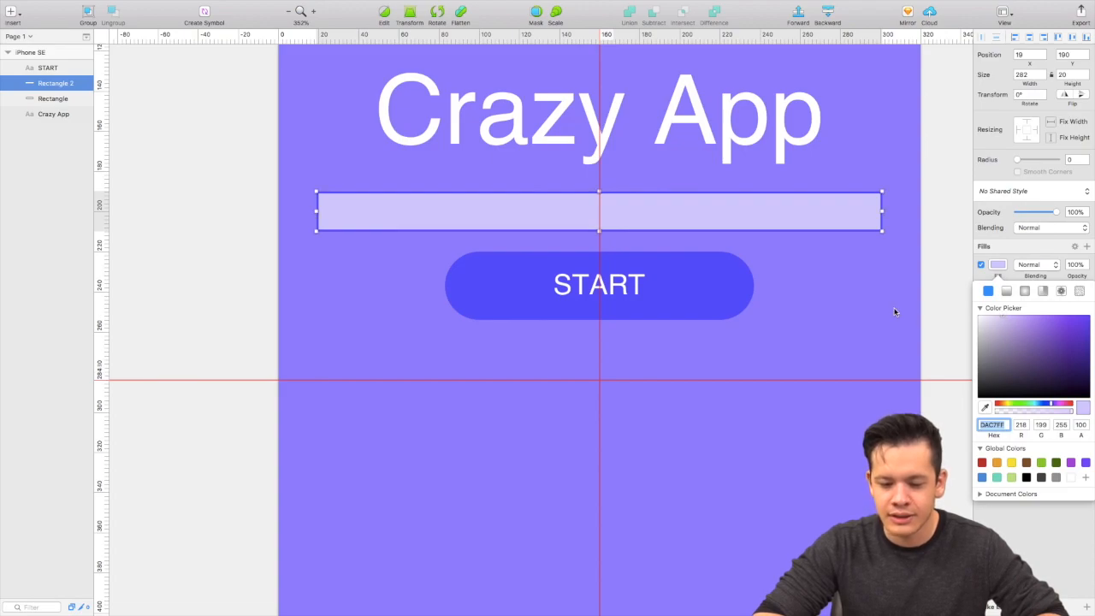
left_click(867, 328)
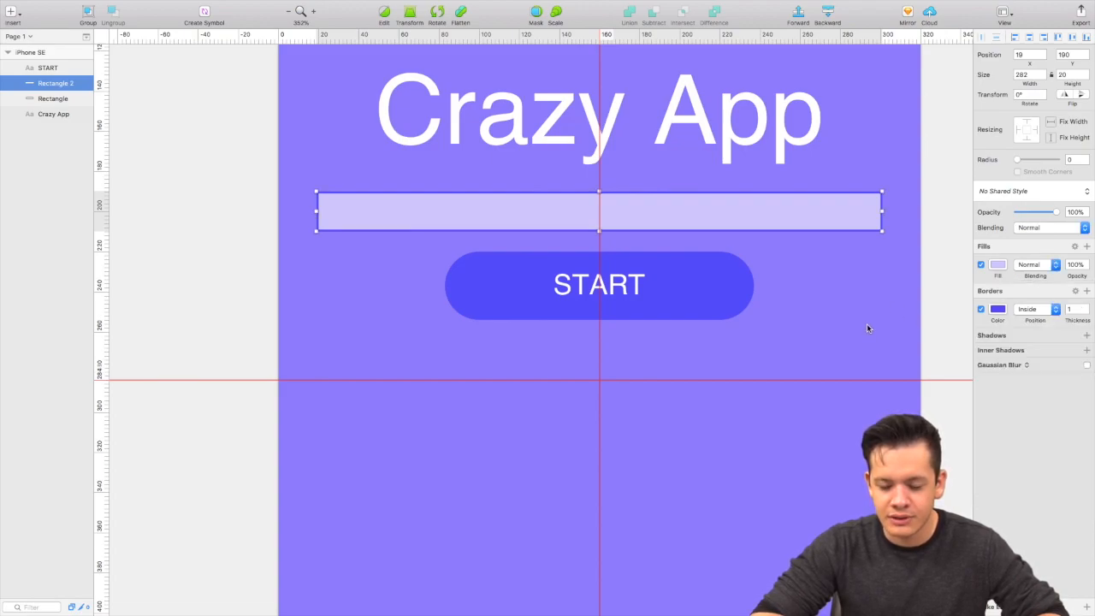
scroll(826, 320, "down", 5)
scroll(826, 320, "up", 1)
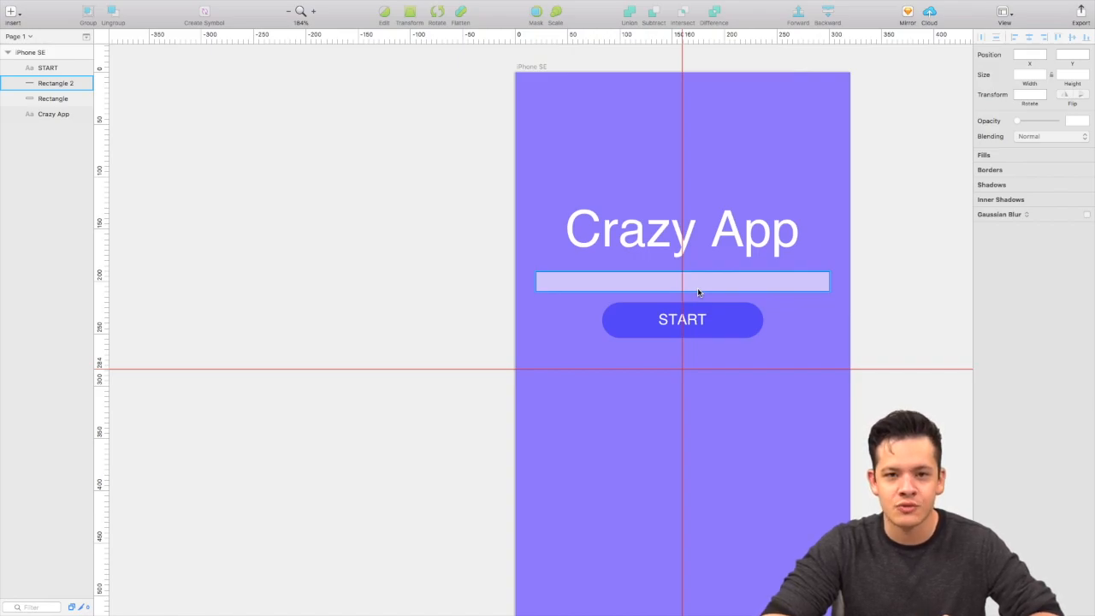
scroll(465, 263, "down", 5)
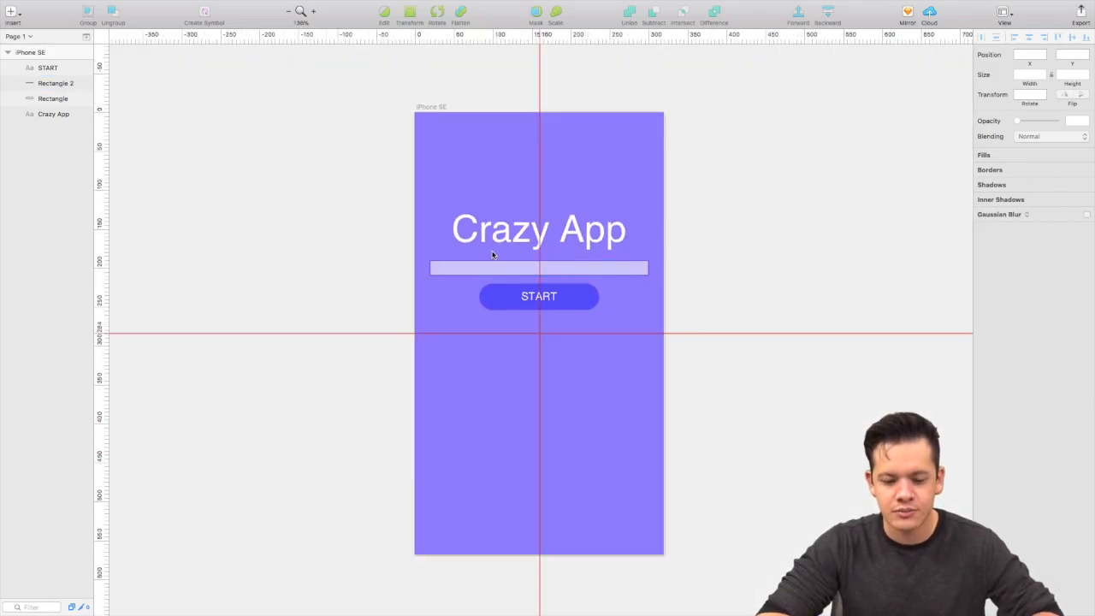
scroll(492, 255, "up", 3)
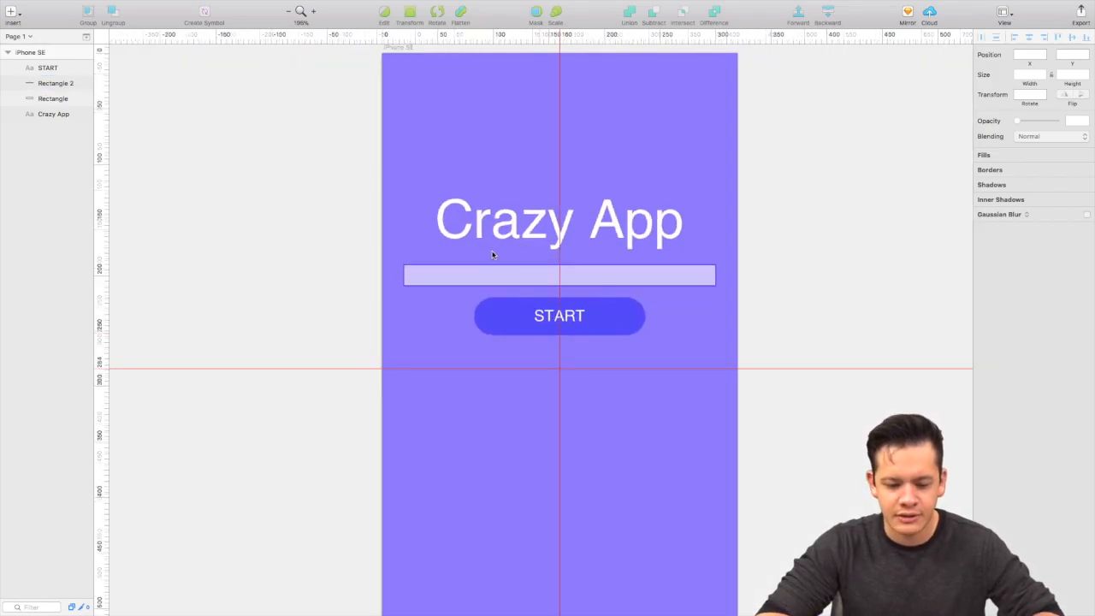
scroll(492, 255, "up", 3)
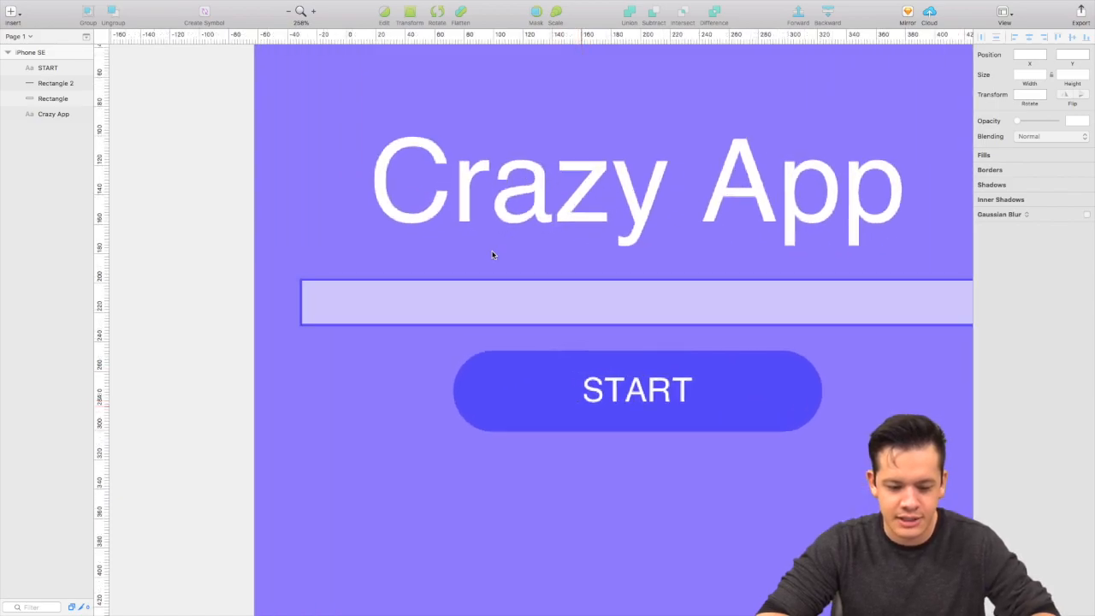
scroll(492, 255, "up", 5)
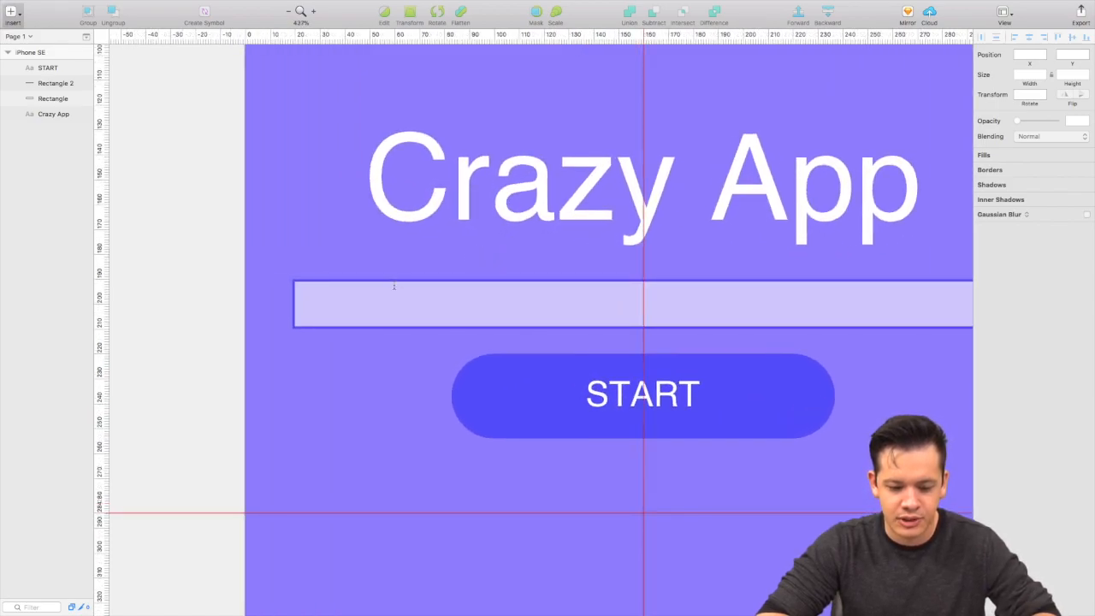
left_click(335, 306)
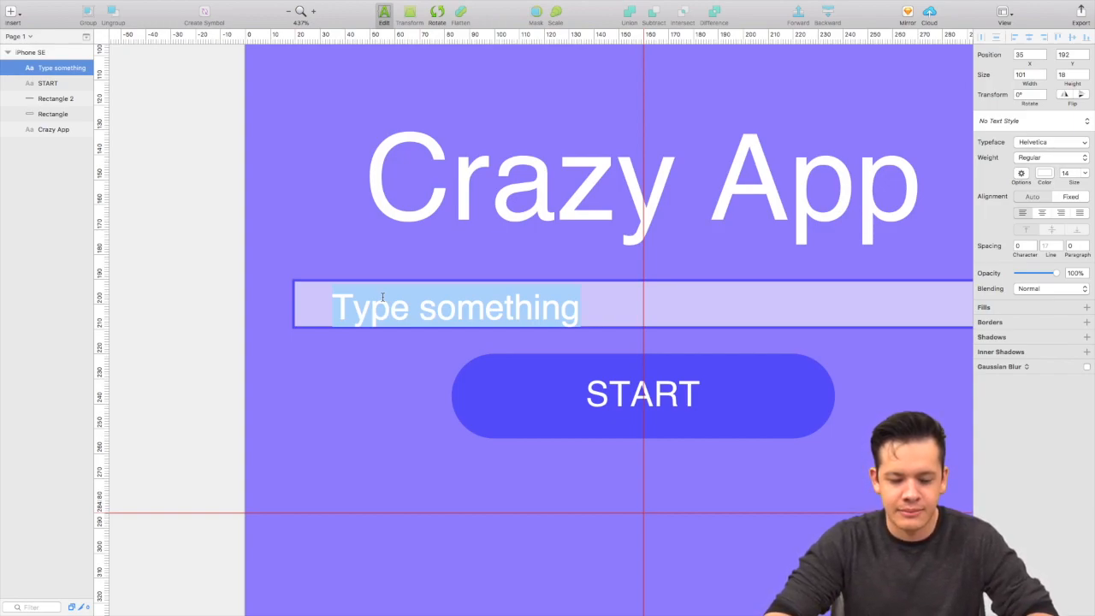
type("First")
key("BackSpace")
key("BackSpace")
key("BackSpace")
key("BackSpace")
key("BackSpace")
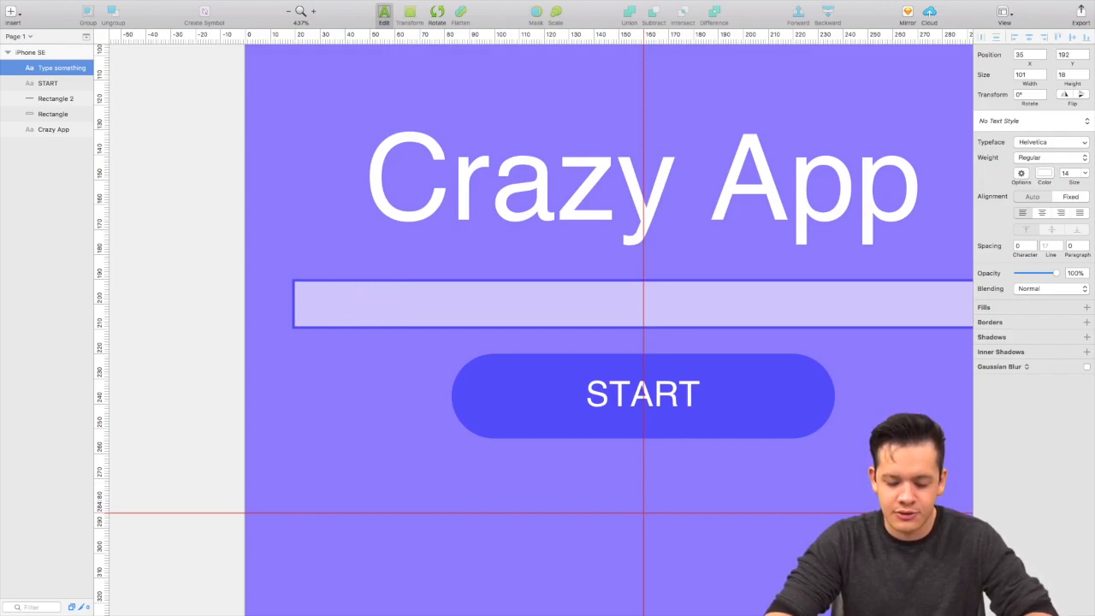
type("Soci")
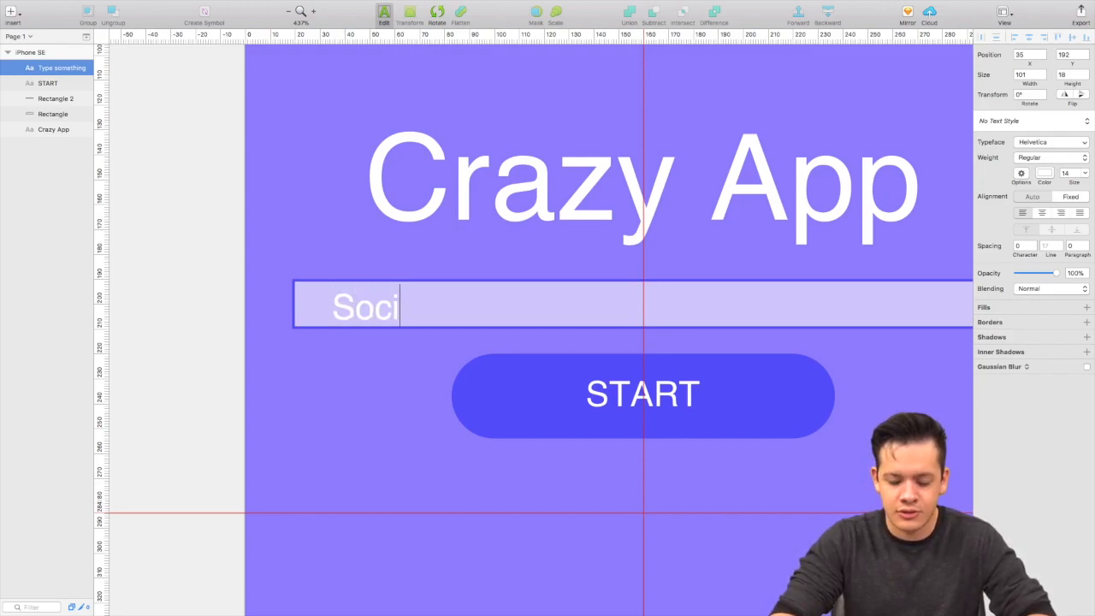
type("al Security")
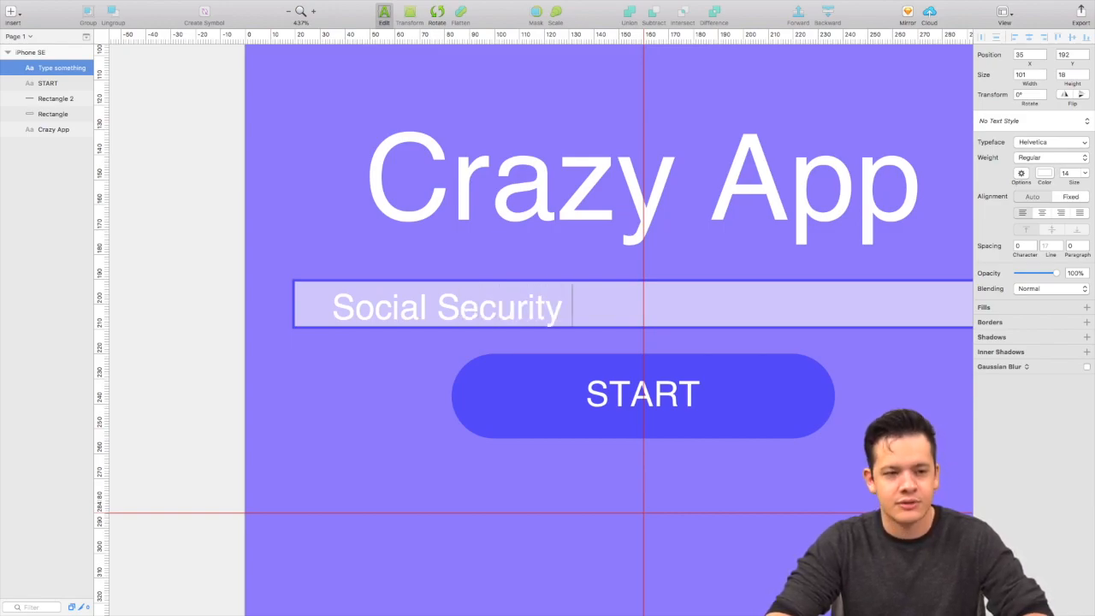
type(" Number")
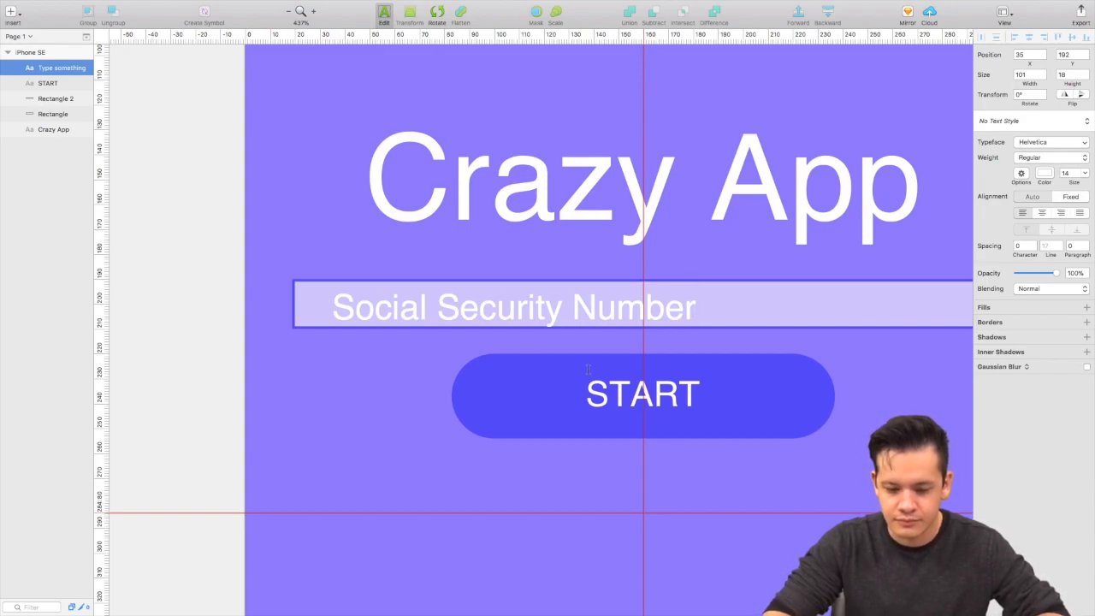
key("super+a")
key("BackSpace")
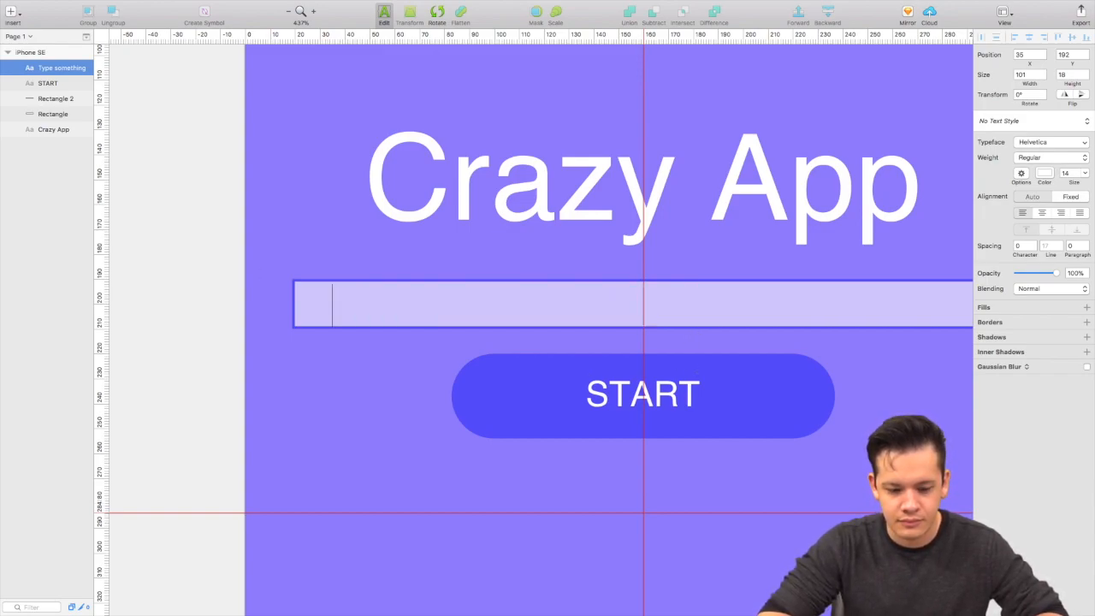
left_click(352, 400)
- Add a text layer reading First Name inside the lavender rectangle at X 36, Y 193, and finish editing it
scroll(371, 388, "down", 5)
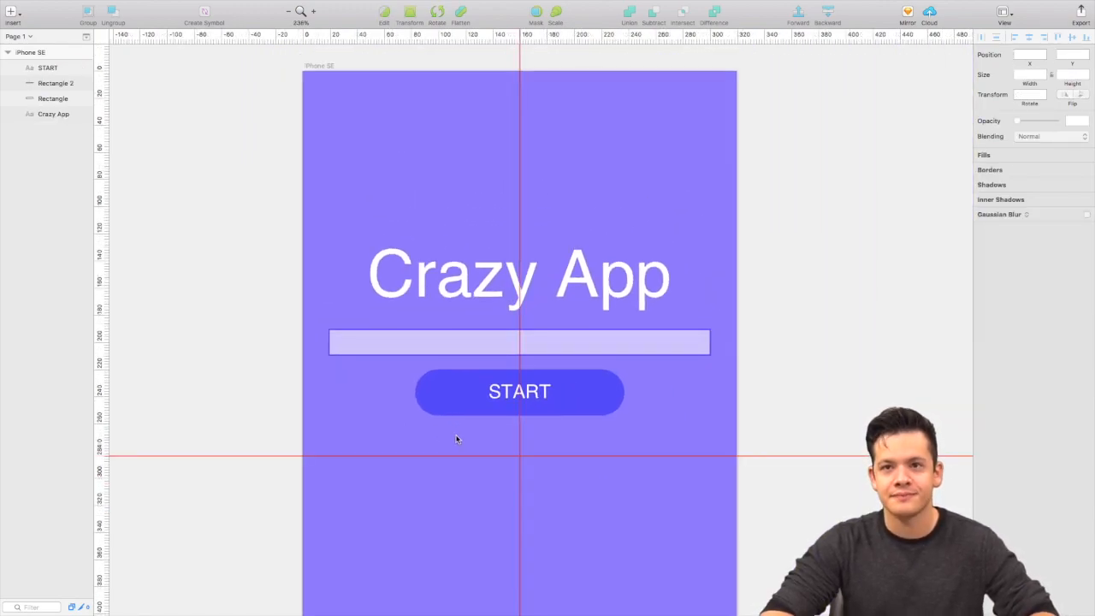
scroll(456, 439, "up", 1)
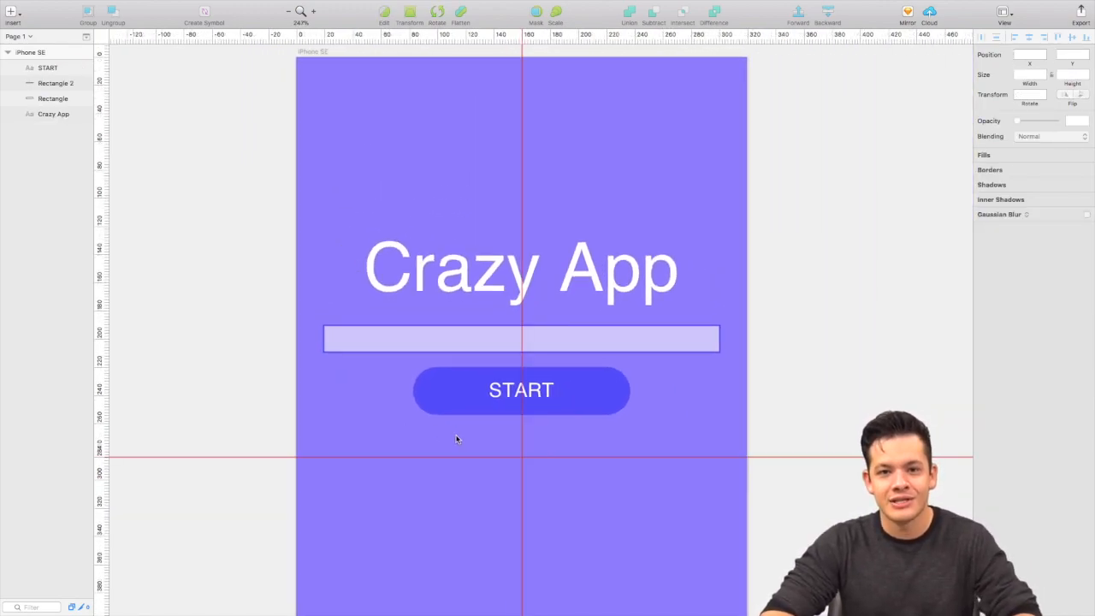
scroll(456, 439, "down", 3)
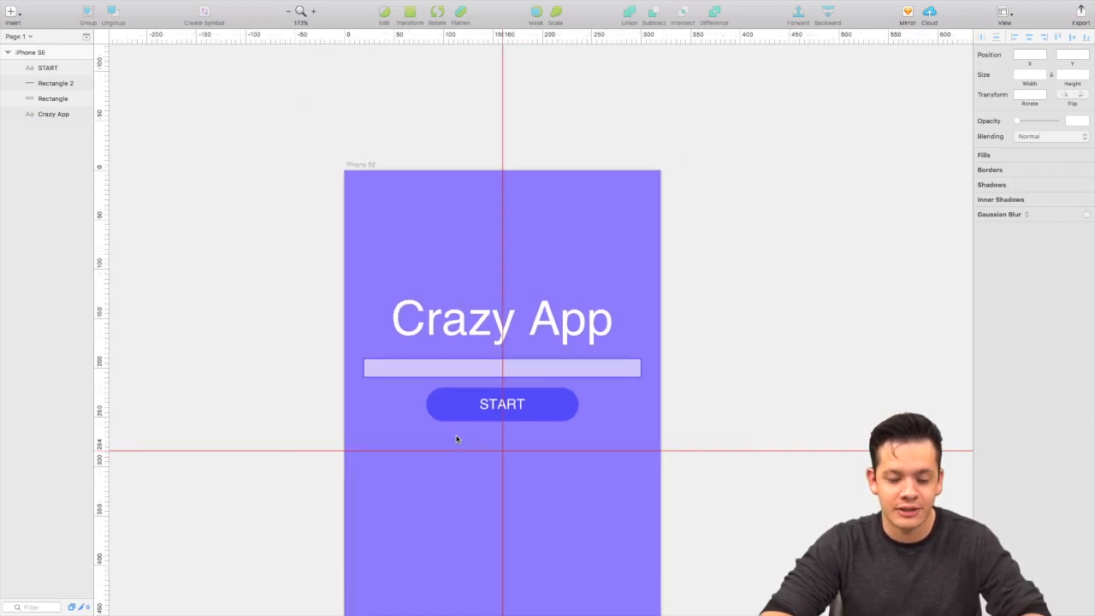
scroll(457, 439, "up", 5)
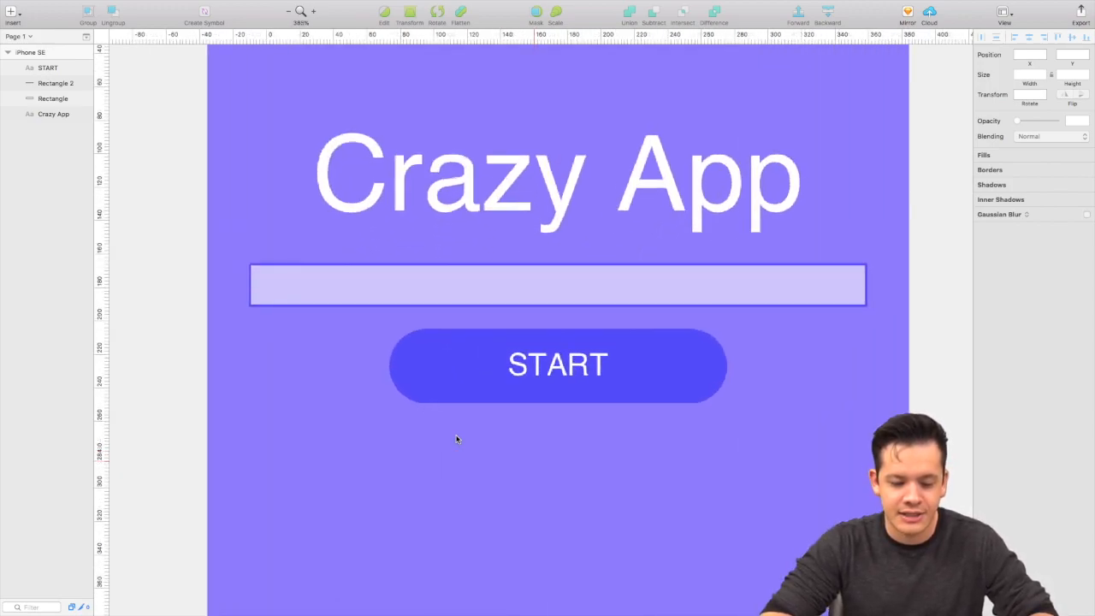
key("t")
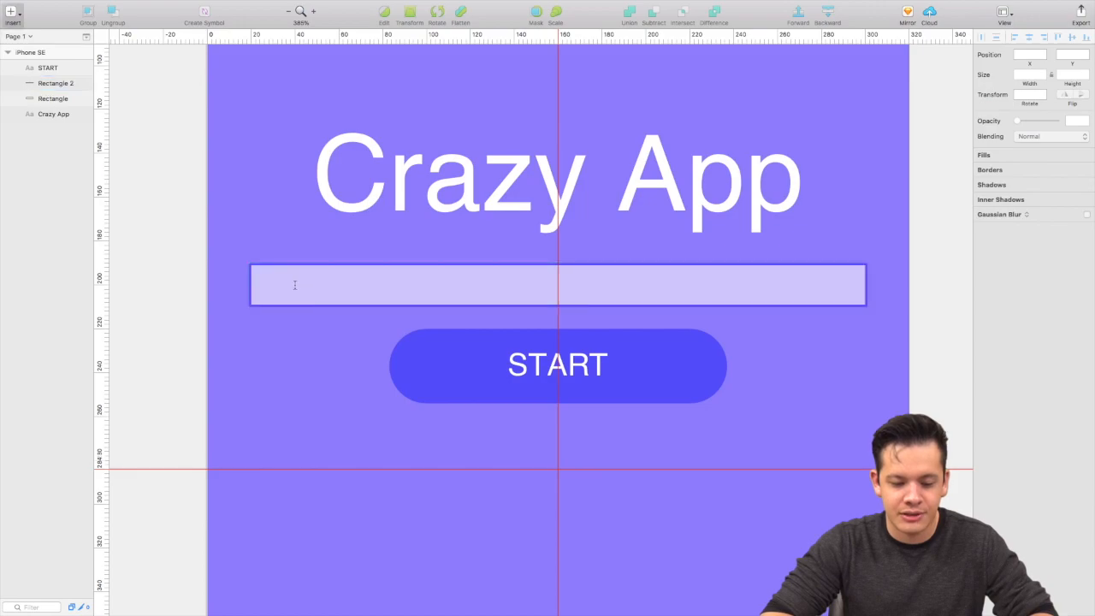
left_click(289, 289)
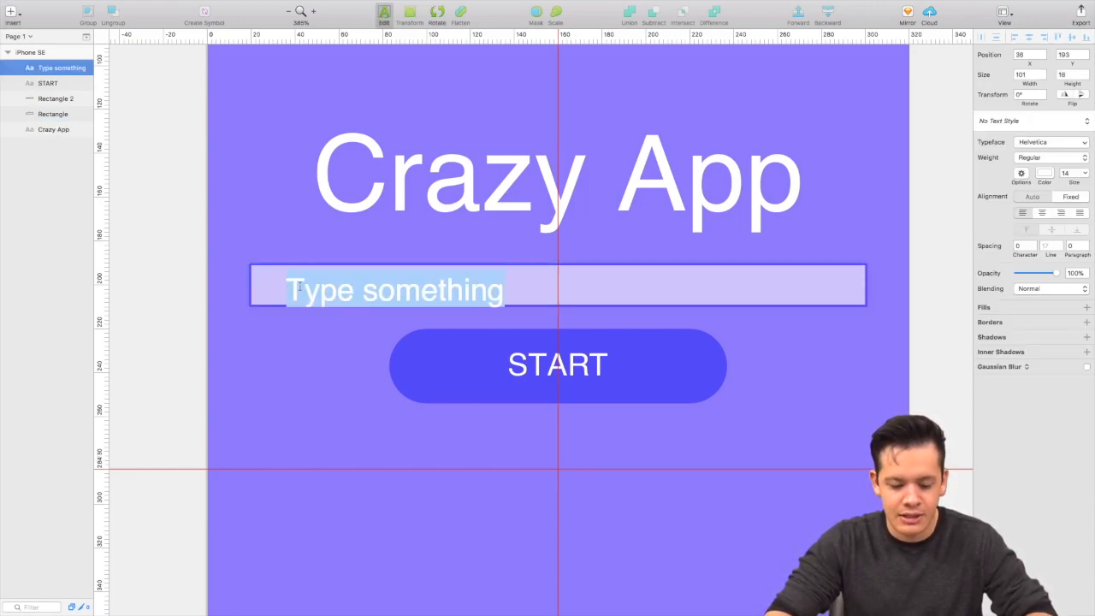
type("Nam")
key("BackSpace")
key("BackSpace")
key("BackSpace")
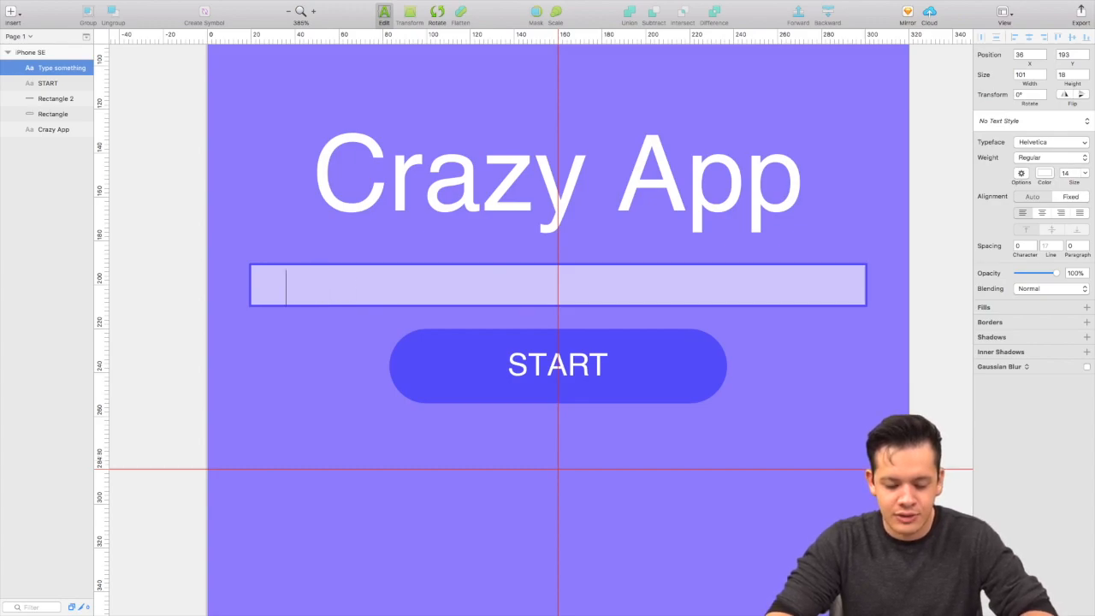
type("Social Se")
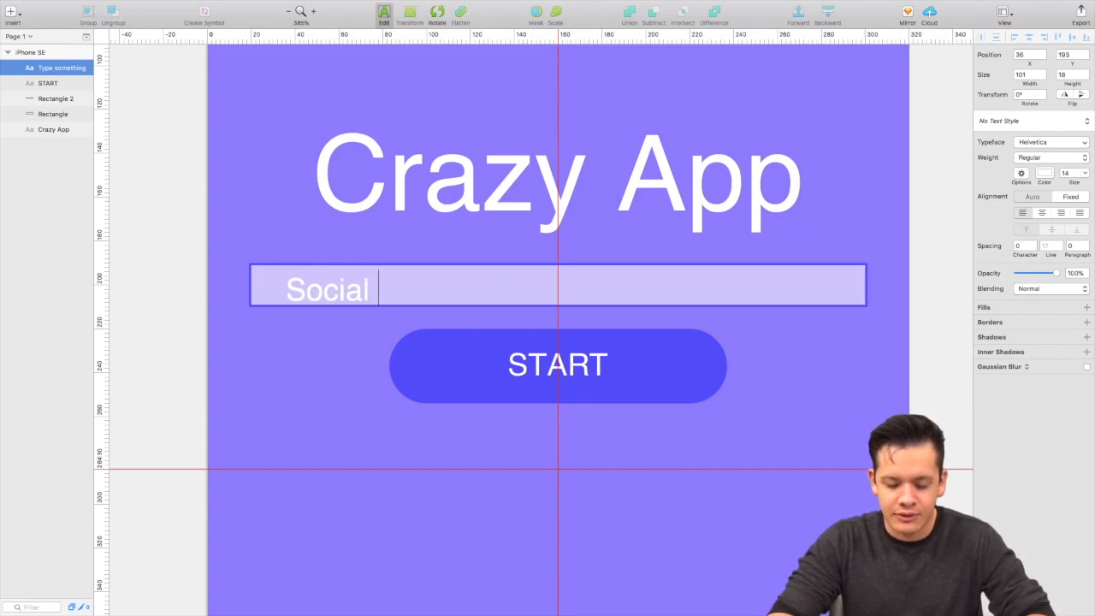
type("curity Number")
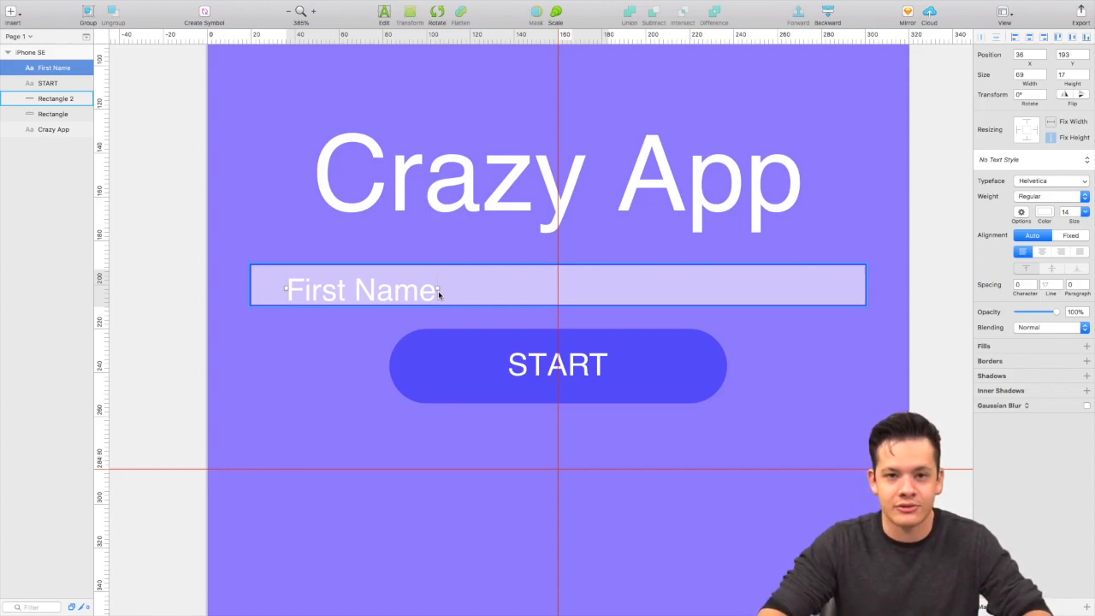
- Move the First Name text to the left end of the lavender rectangle, at X 23, Y 193
left_click_drag(417, 291, 385, 287)
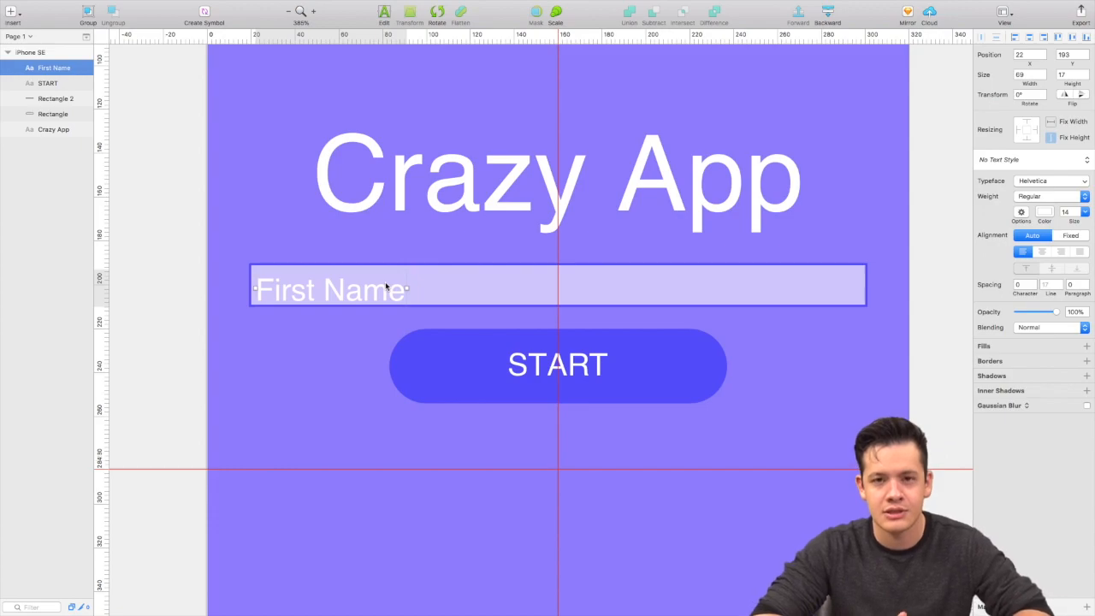
key("super+z")
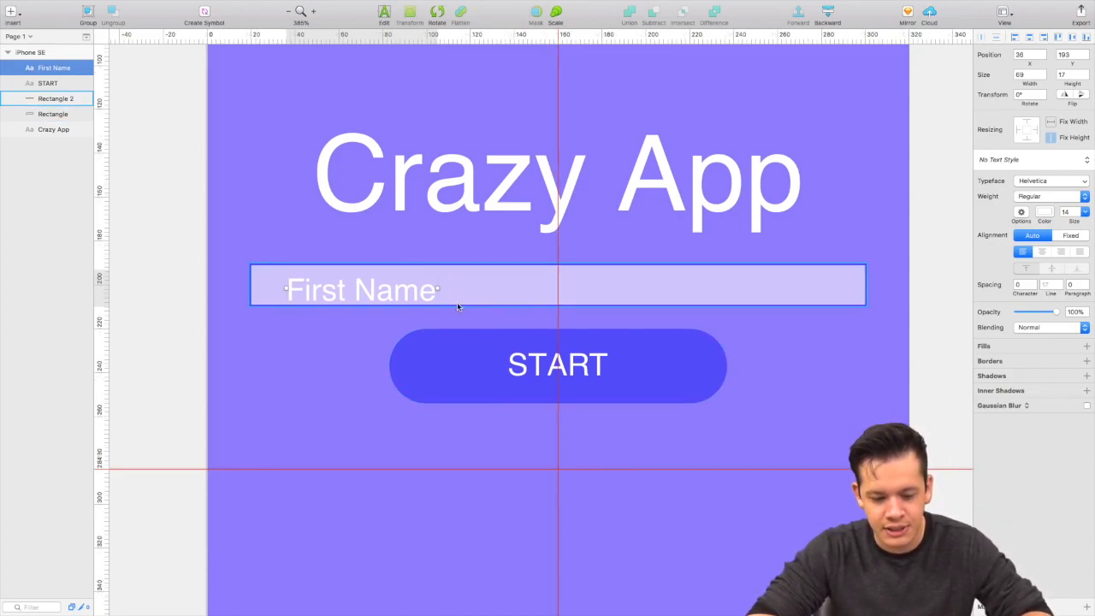
left_click_drag(419, 298, 394, 297)
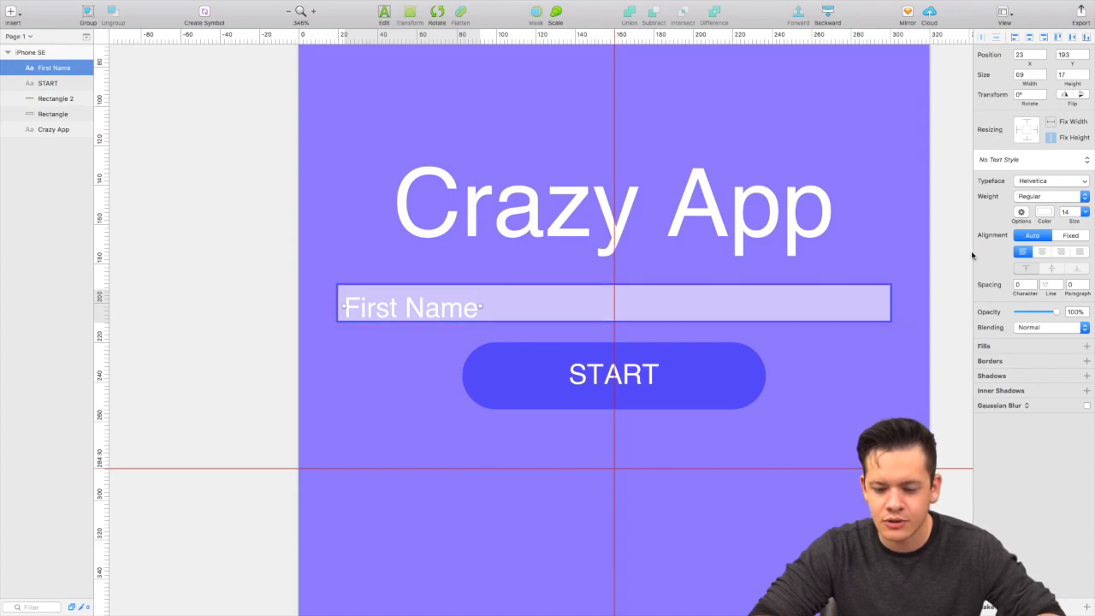
- Recolour the First Name text by sampling the artboard's background purple and shifting it to a slightly paler shade
left_click(1044, 212)
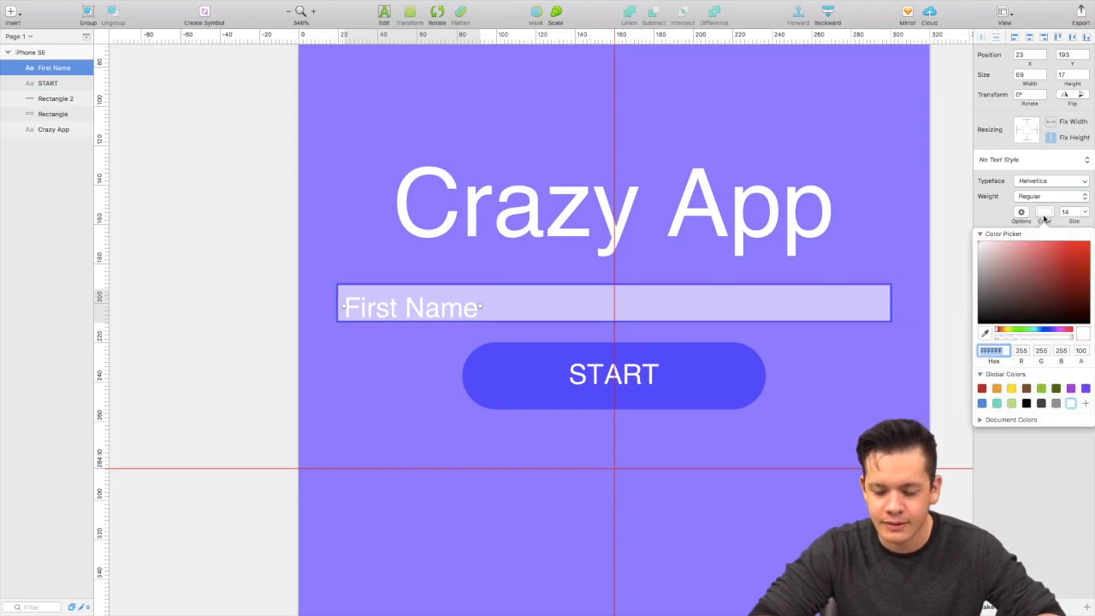
left_click(986, 334)
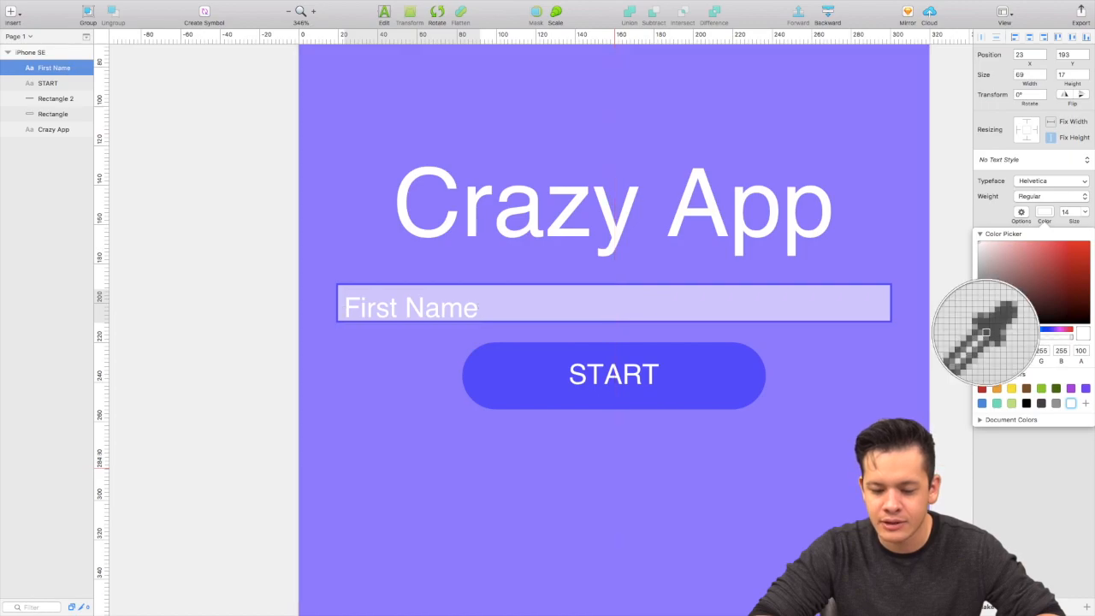
left_click(873, 364)
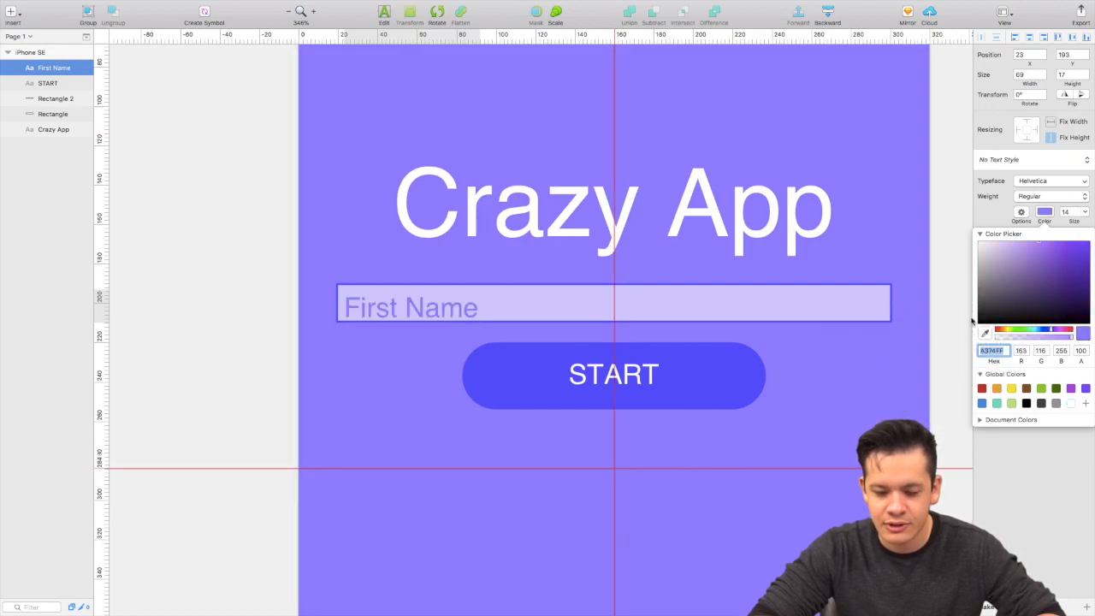
left_click_drag(1037, 243, 1015, 246)
scroll(747, 323, "down", 5)
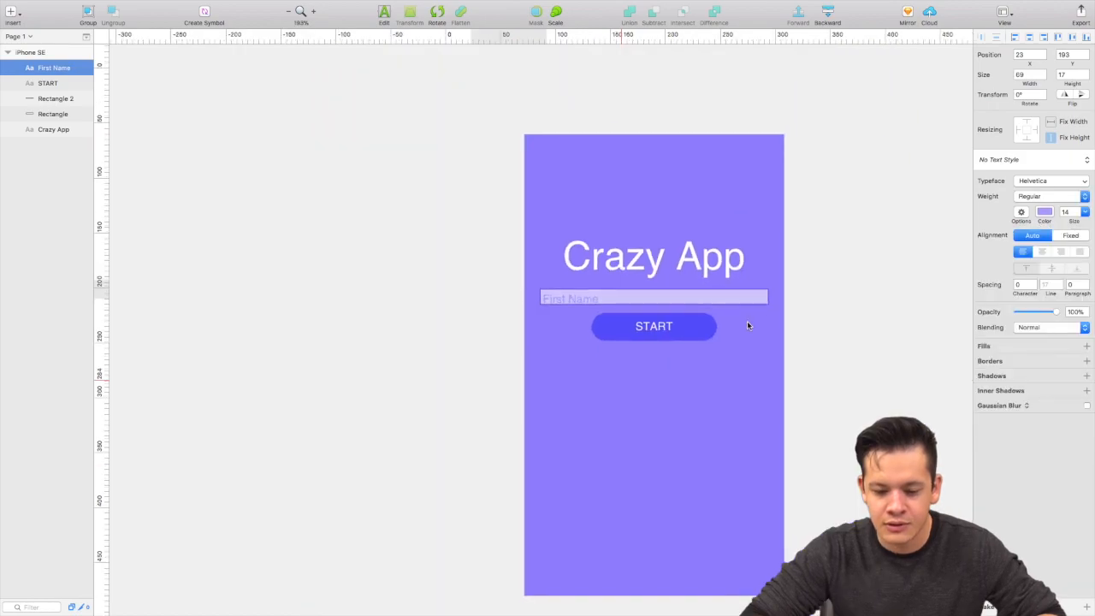
scroll(747, 325, "down", 3)
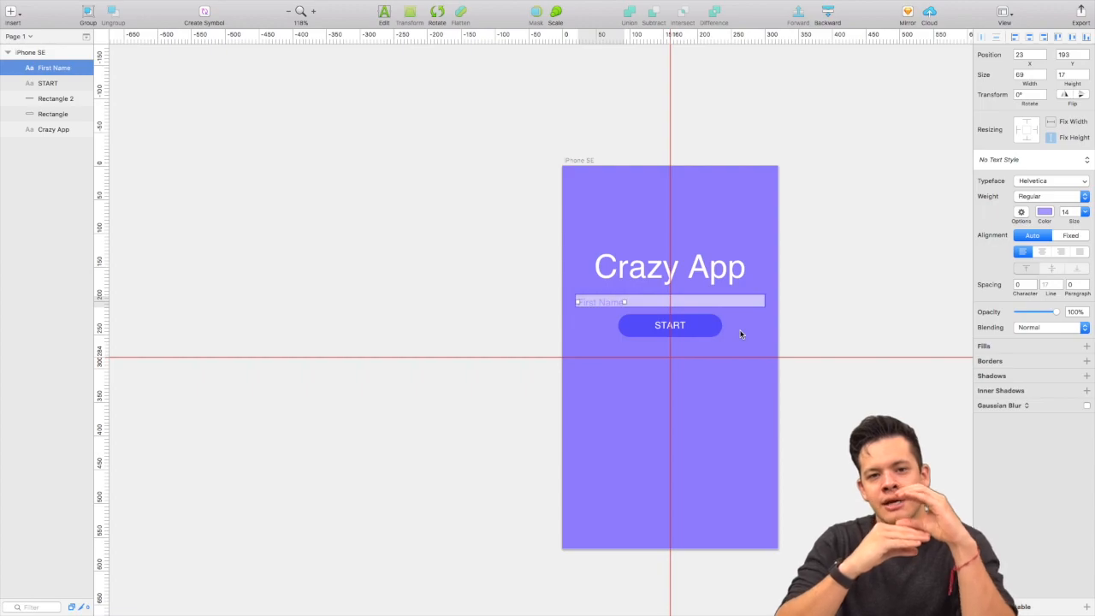
- Move the Crazy App title straight up to Y 76, keeping it centred on the vertical guide
scroll(739, 298, "up", 5)
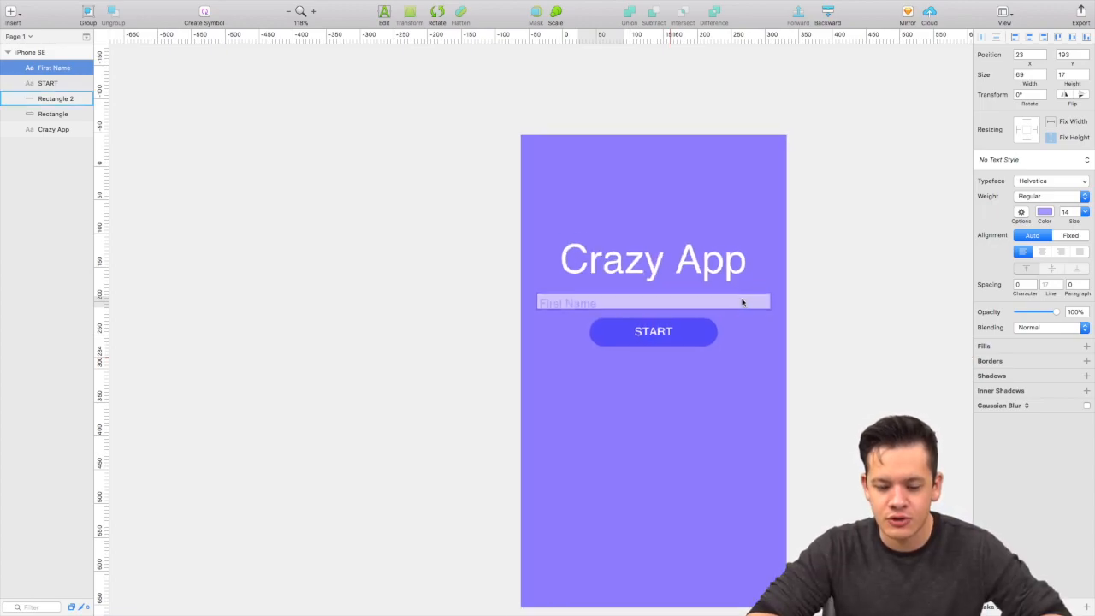
left_click(678, 266)
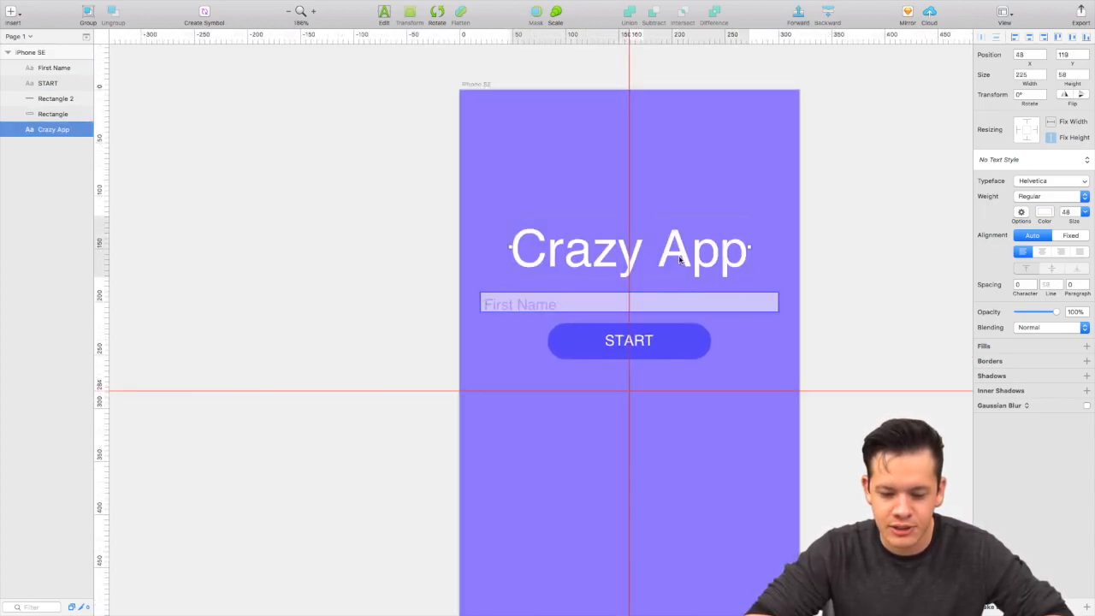
left_click_drag(682, 264, 678, 214)
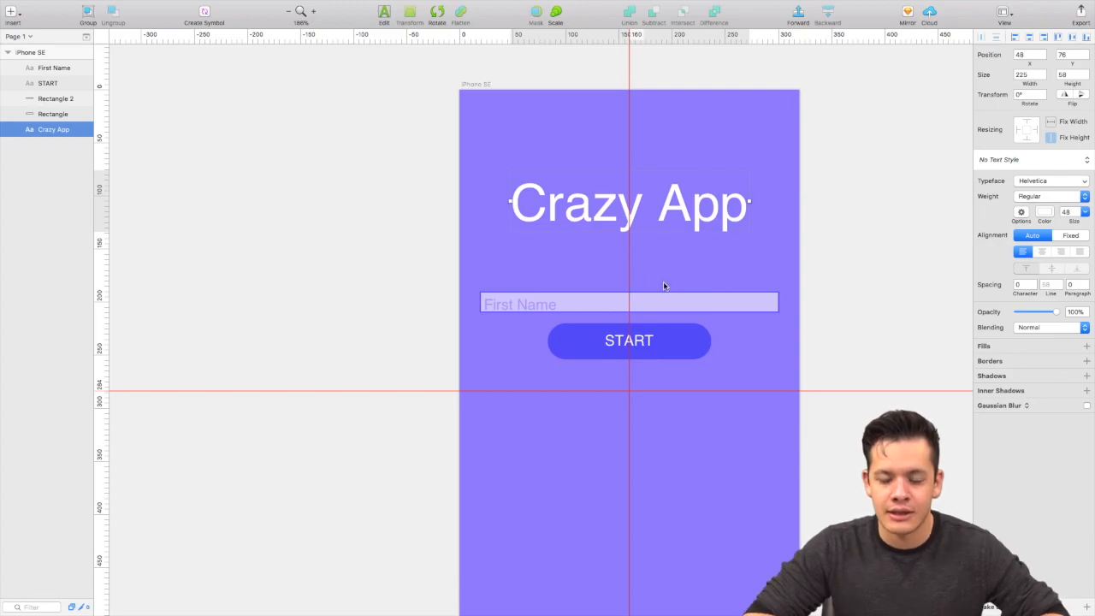
- Group the lavender rectangle with the First Name text at their original position
left_click_drag(659, 297, 647, 347)
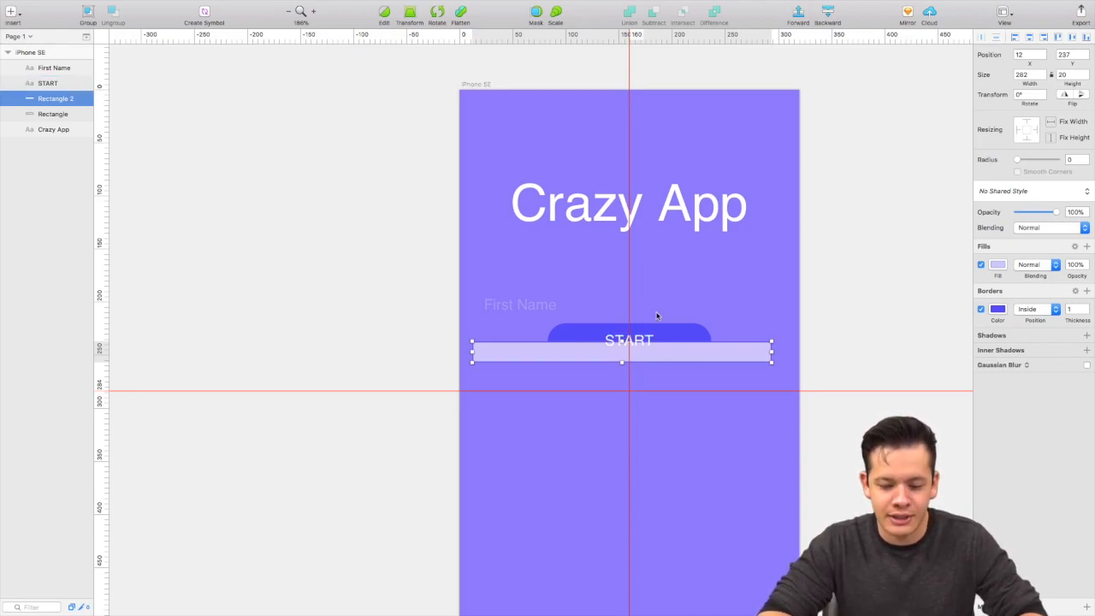
key("super+z")
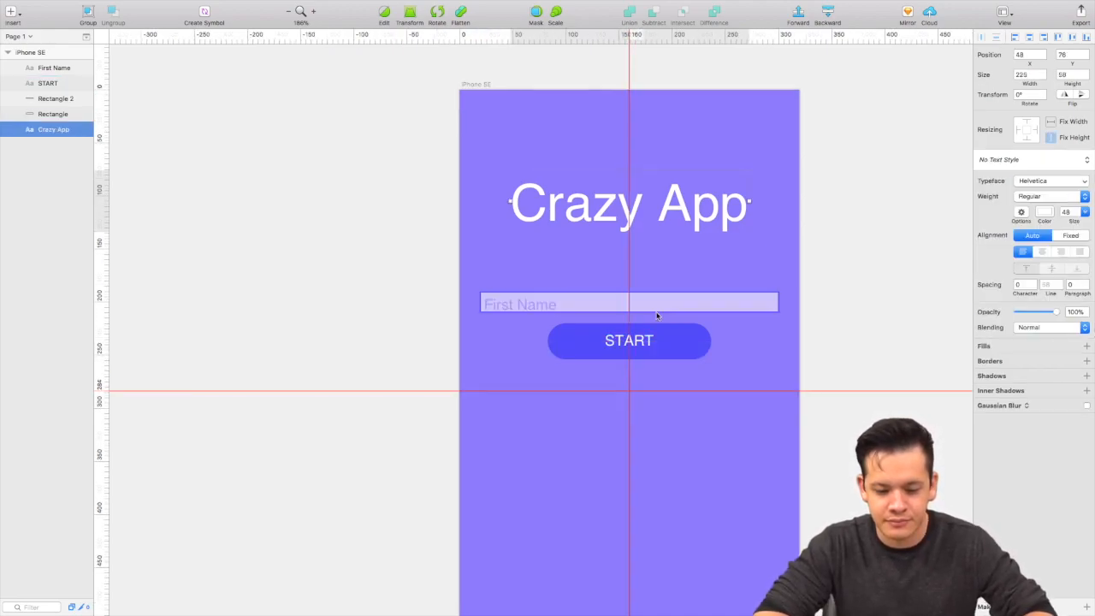
left_click(607, 310)
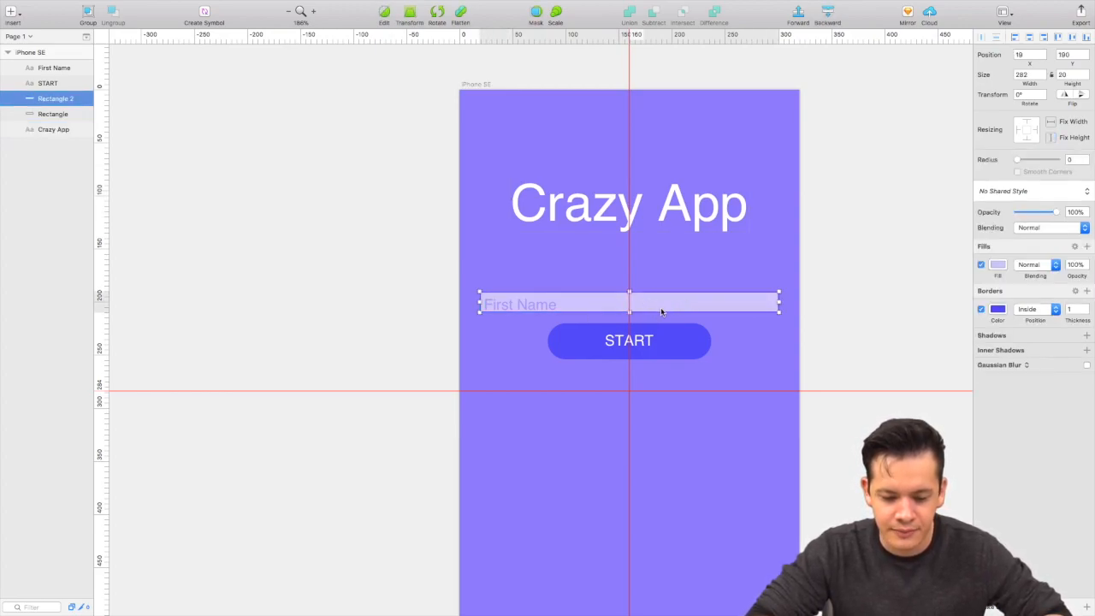
left_click(545, 306, "shift")
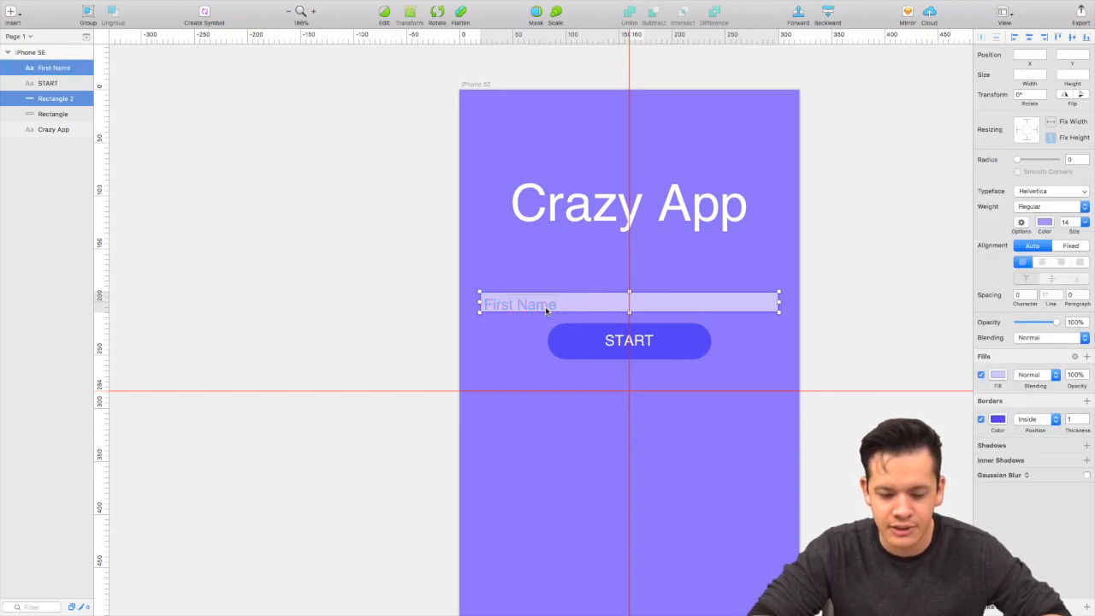
right_click(60, 102)
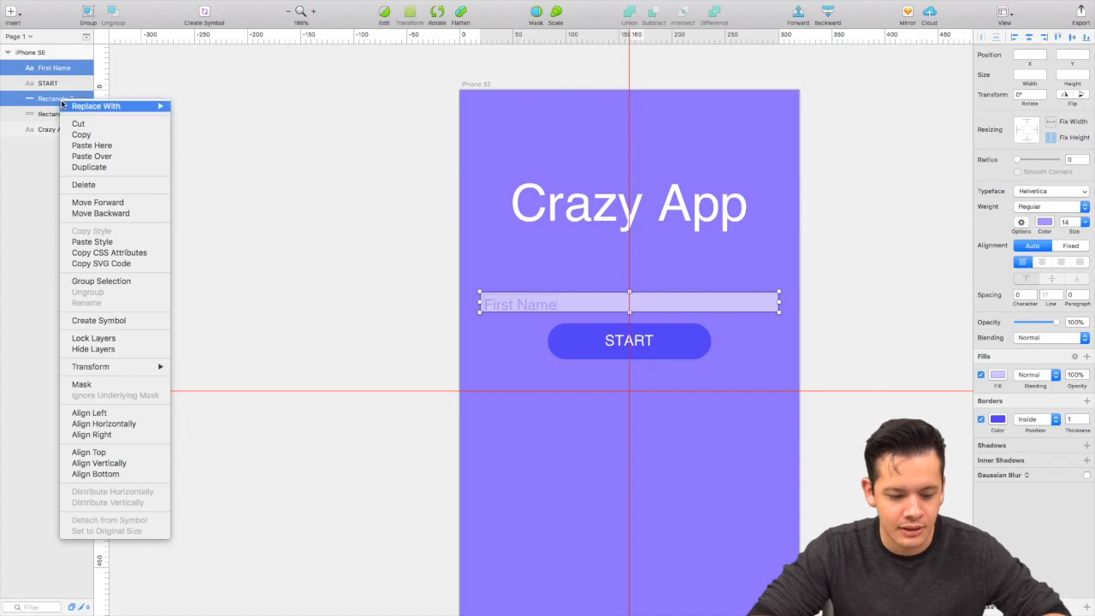
left_click(101, 281)
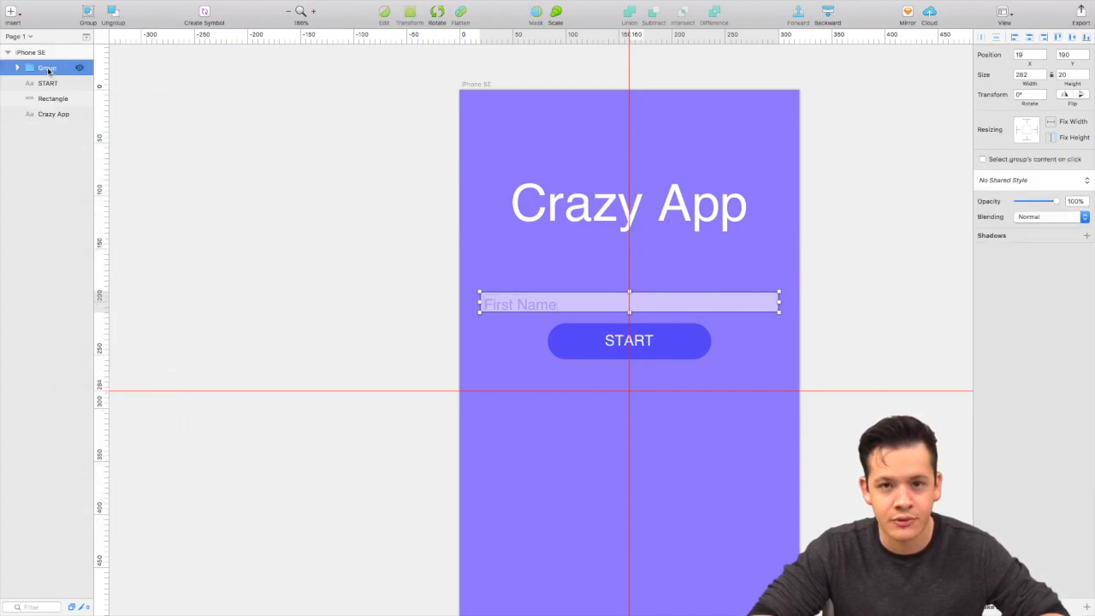
- Rename the new group of the lavender rectangle and First Name text as Text Field
double_click(47, 68)
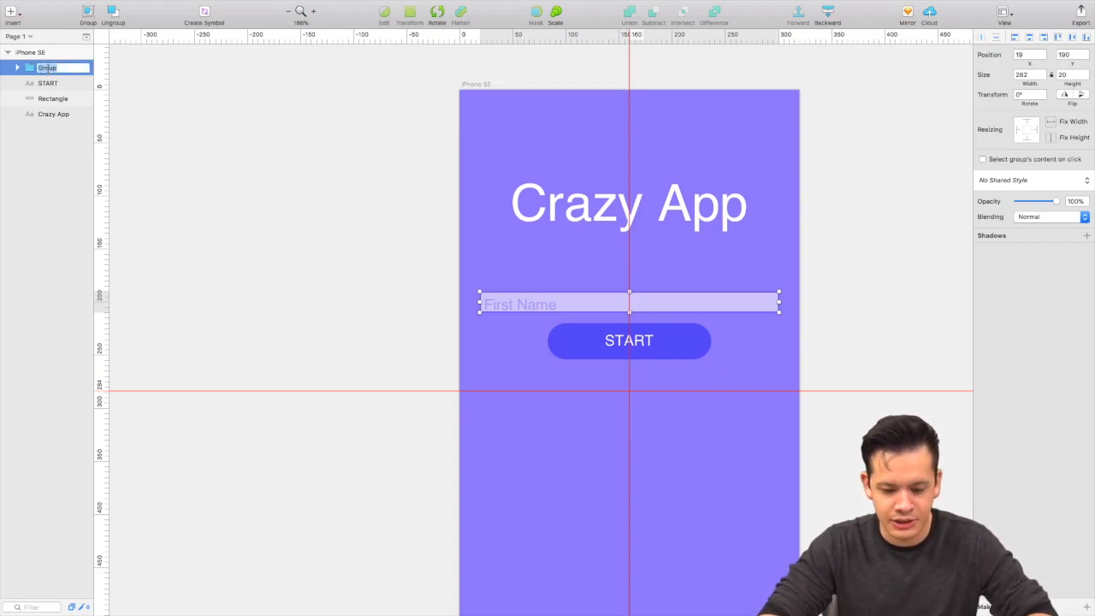
type("Tex")
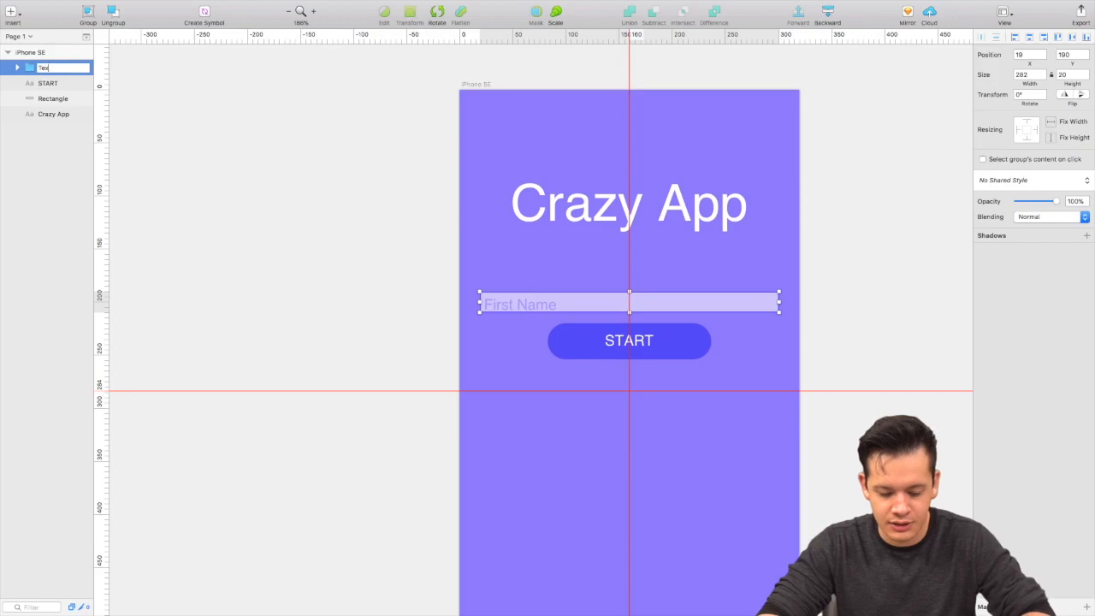
type("t Field")
key("Return")
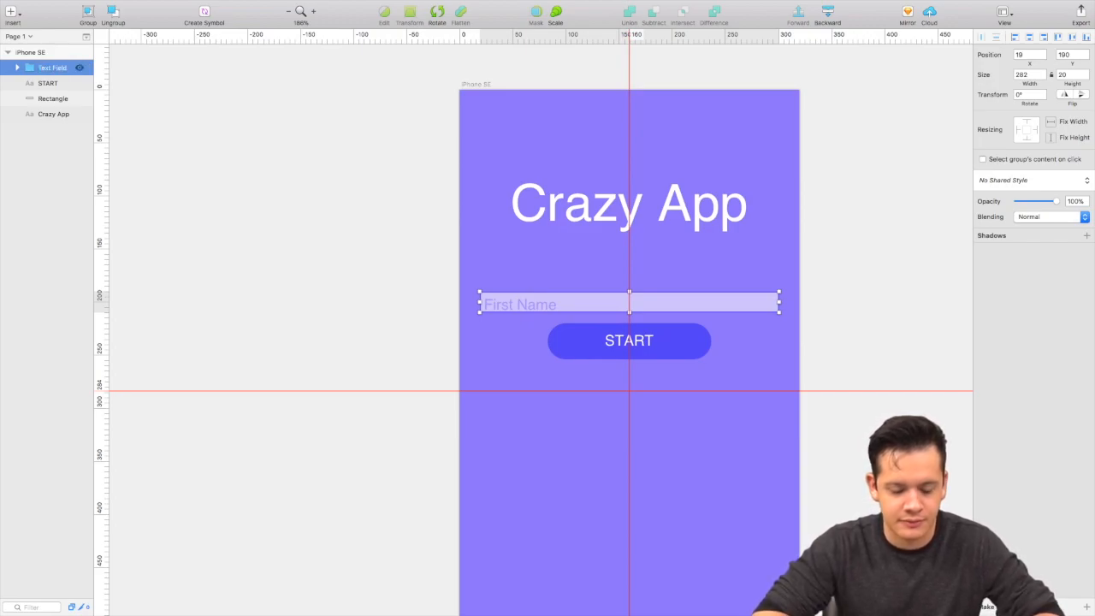
mouse_move(634, 303)
left_mouse_down()
mouse_move(635, 394)
mouse_move(634, 304)
left_mouse_up()
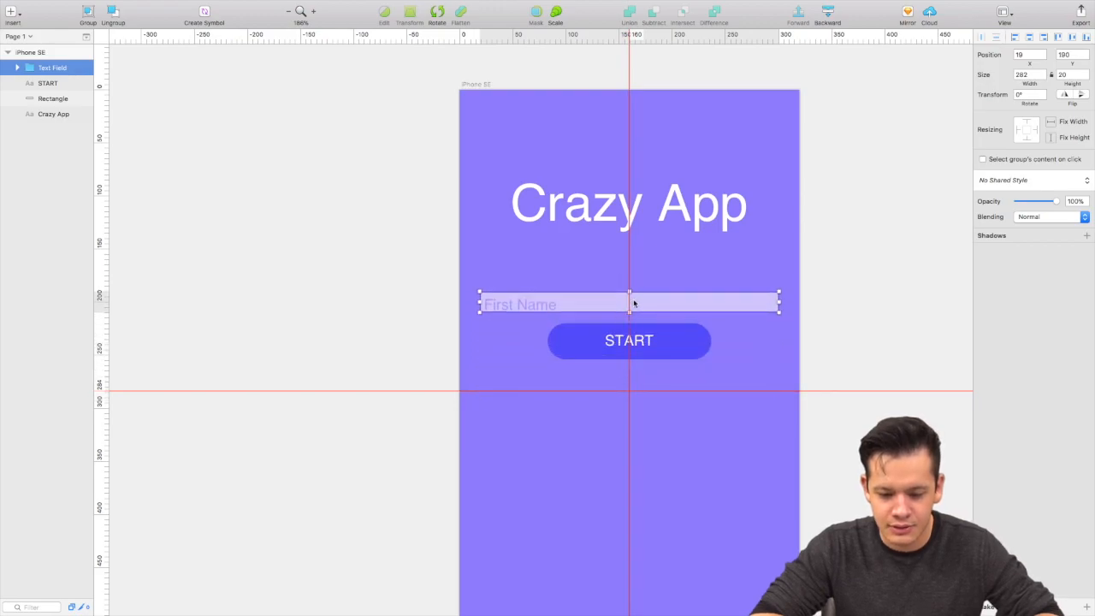
- Group the START text with its rounded rectangle and name the group Button
left_click(646, 343)
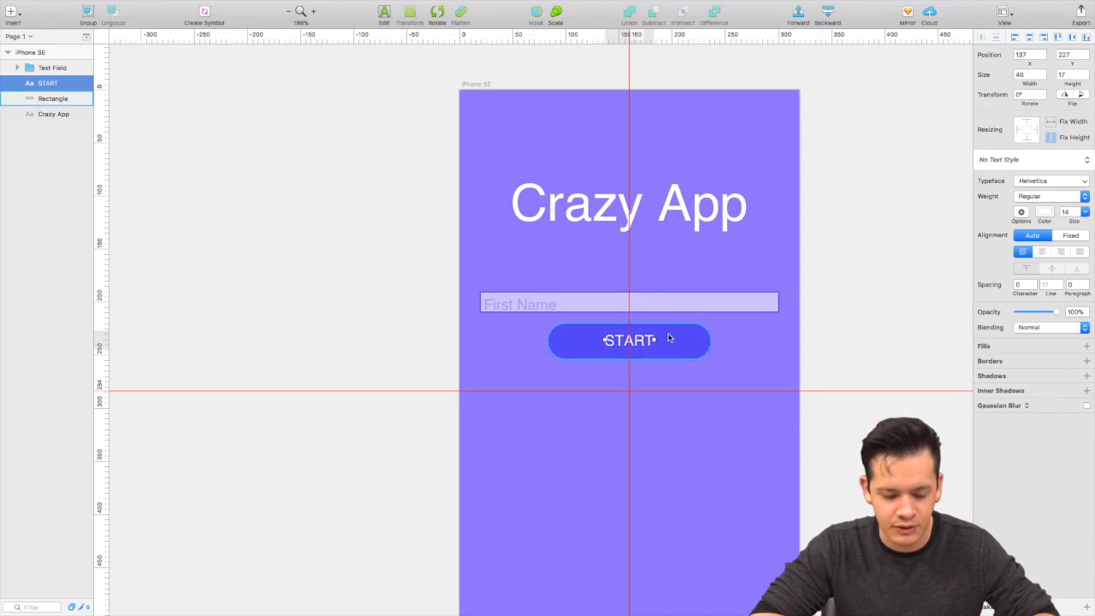
left_click(670, 339, "shift")
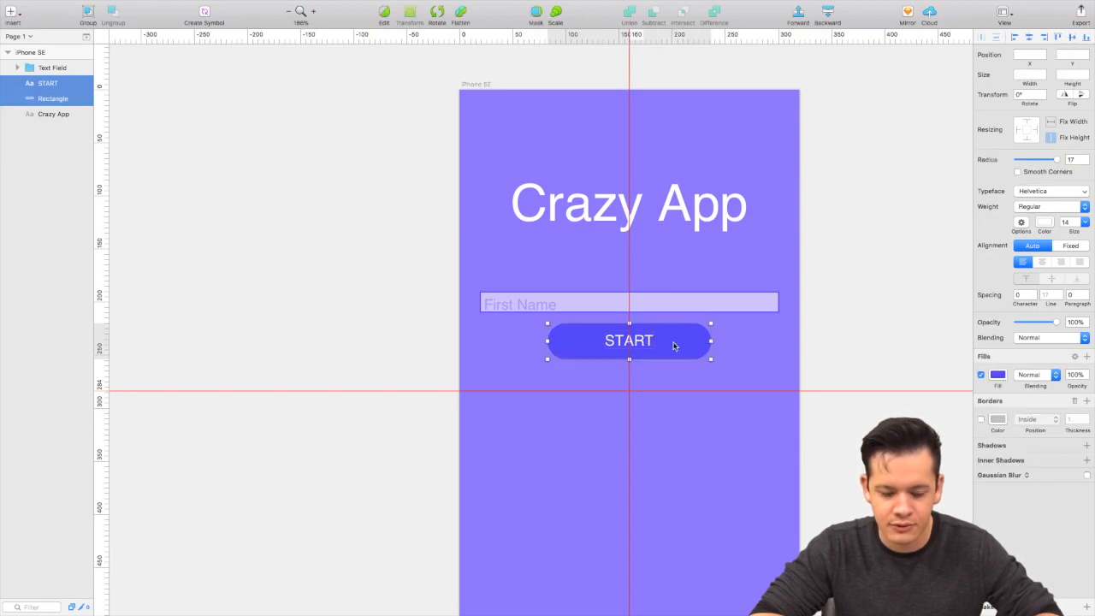
right_click(53, 102)
left_click(113, 287)
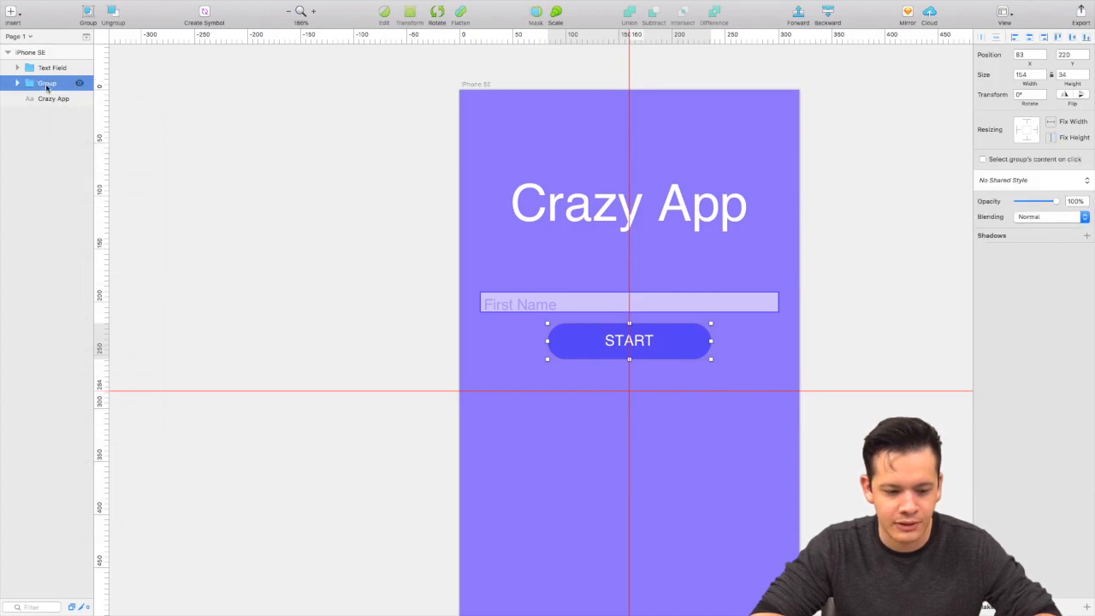
double_click(47, 83)
type("Button")
key("Return")
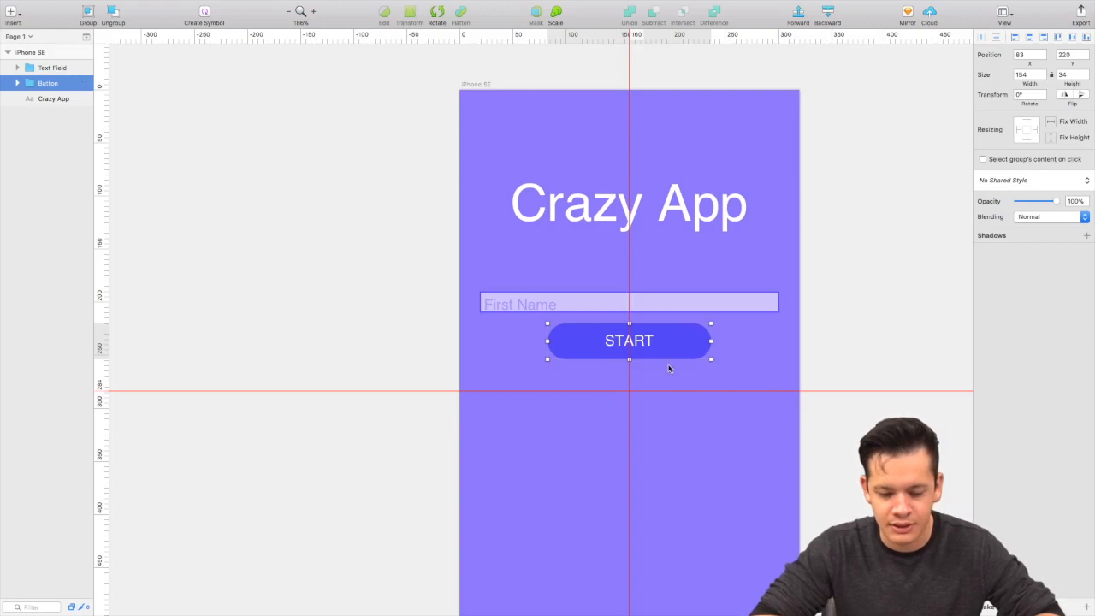
- Move the Button group down to the horizontal guide at Y 284 and lower the Text Field group to just above it, then deselect everything
left_click_drag(636, 345, 634, 466)
left_click_drag(631, 306, 635, 355)
left_click_drag(641, 448, 640, 402)
scroll(659, 477, "down", 5)
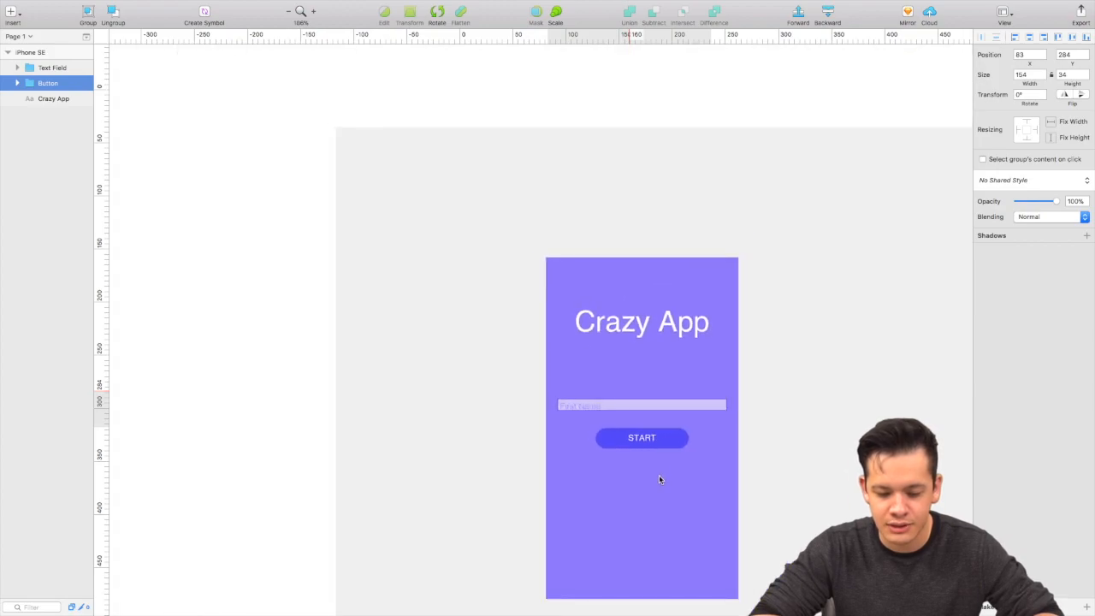
scroll(659, 477, "up", 4)
scroll(659, 477, "down", 4)
scroll(658, 477, "down", 2)
scroll(659, 476, "right", 2)
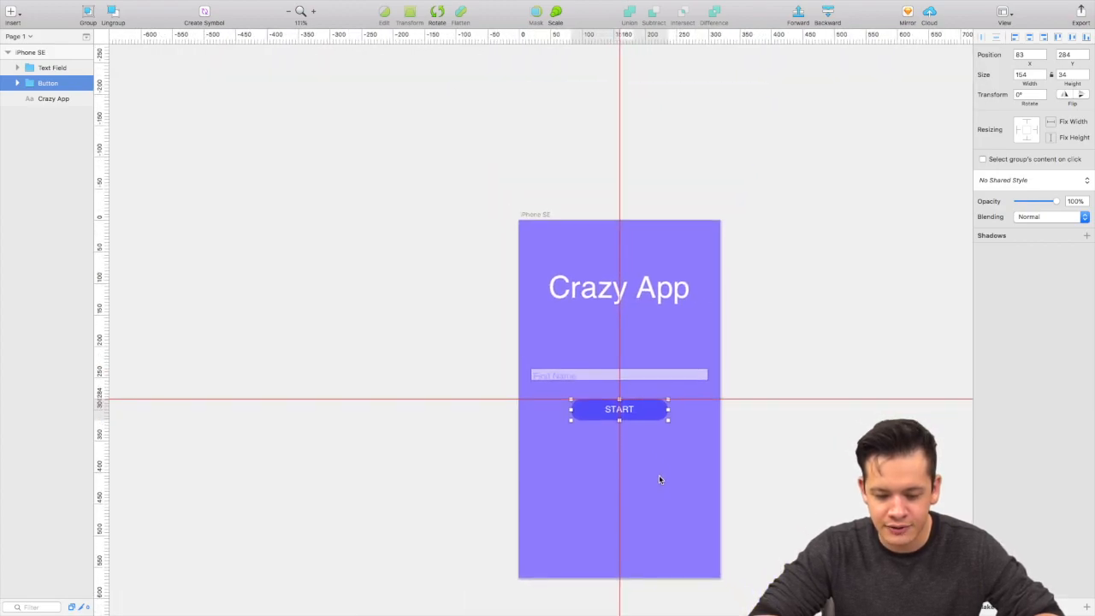
left_click(651, 476)
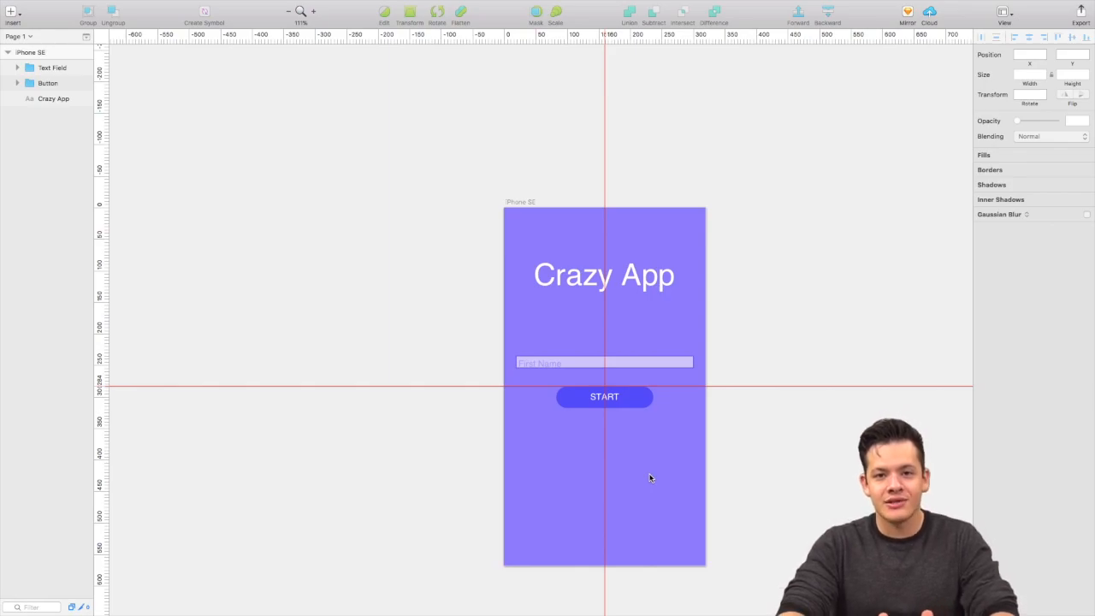